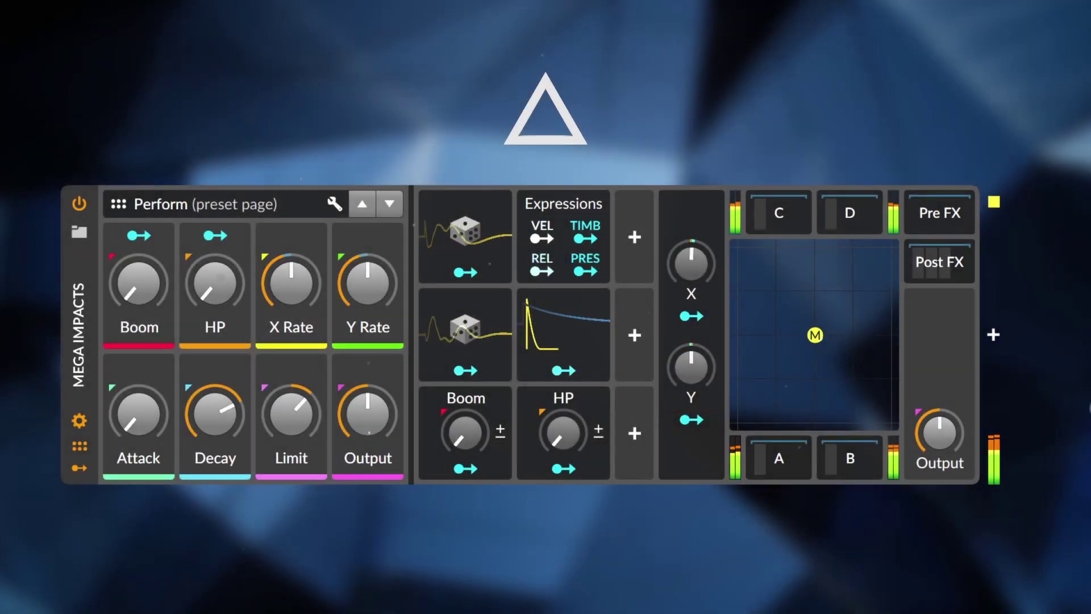
Turn up Mega Impacts' Decay, Attack (~49 %), Limit (+12.0 dB), X Rate (1.91) and Y Rate (2.59)
left_click(213, 427)
left_click(291, 412)
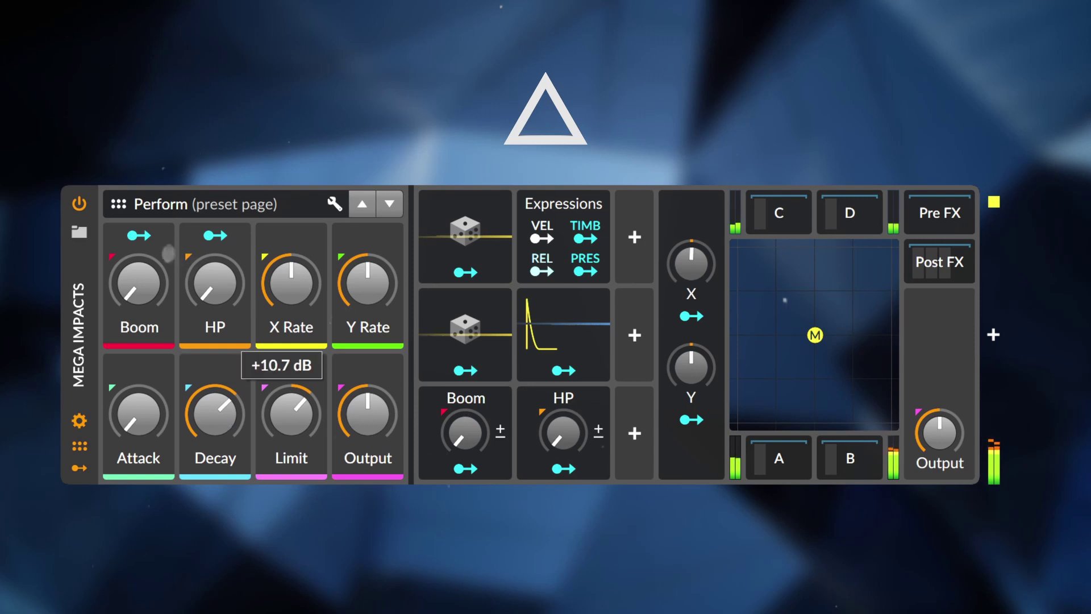
left_click_drag(215, 413, 214, 399)
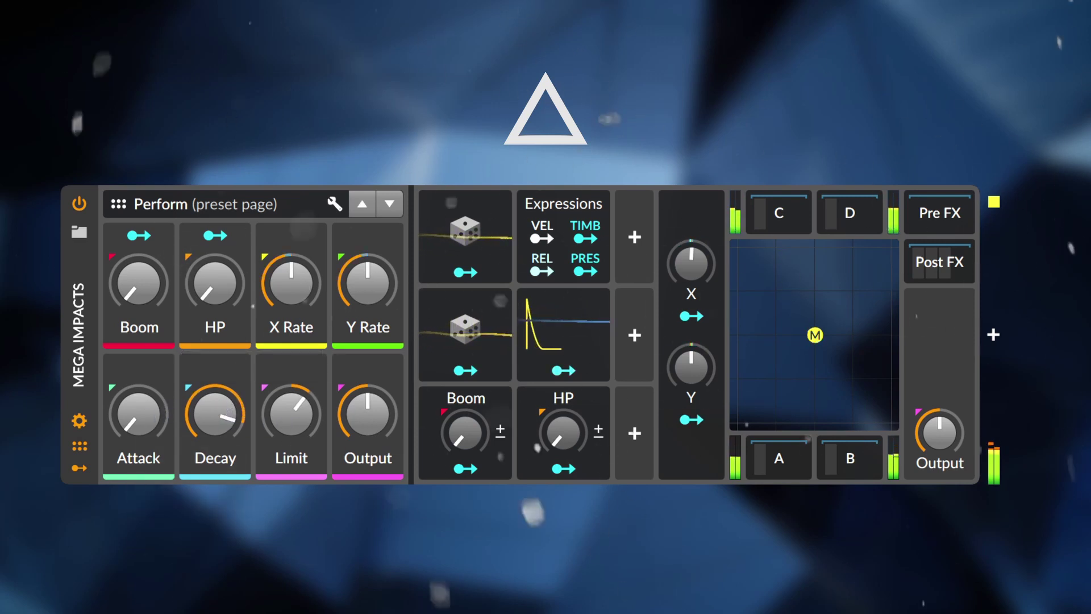
left_click_drag(138, 413, 138, 344)
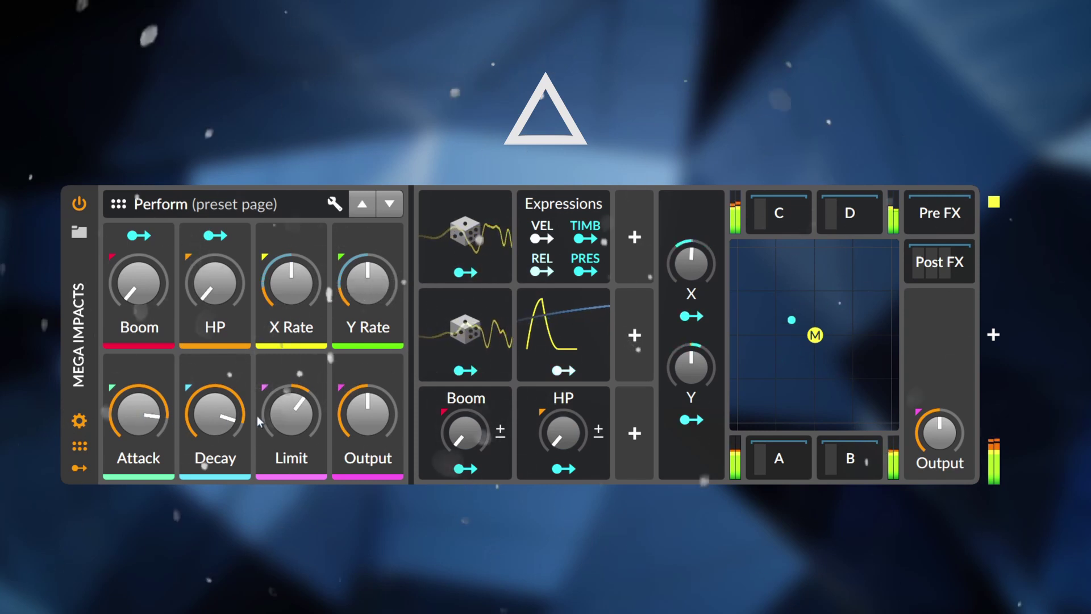
mouse_move(291, 414)
left_mouse_down()
mouse_move(291, 396)
mouse_move(301, 416)
left_mouse_up()
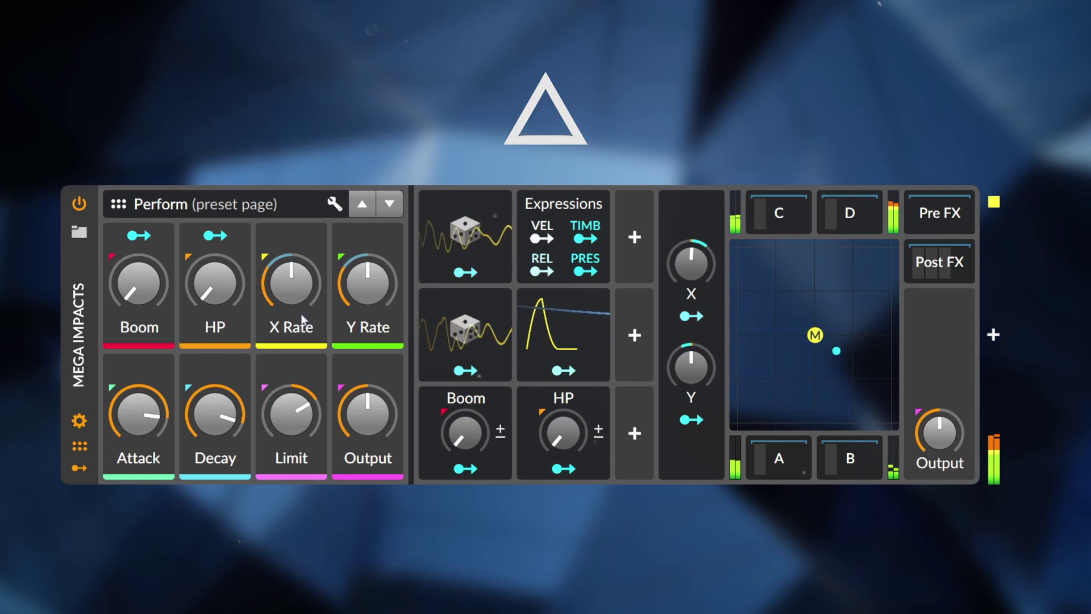
left_click_drag(291, 282, 291, 264)
left_click_drag(368, 282, 368, 261)
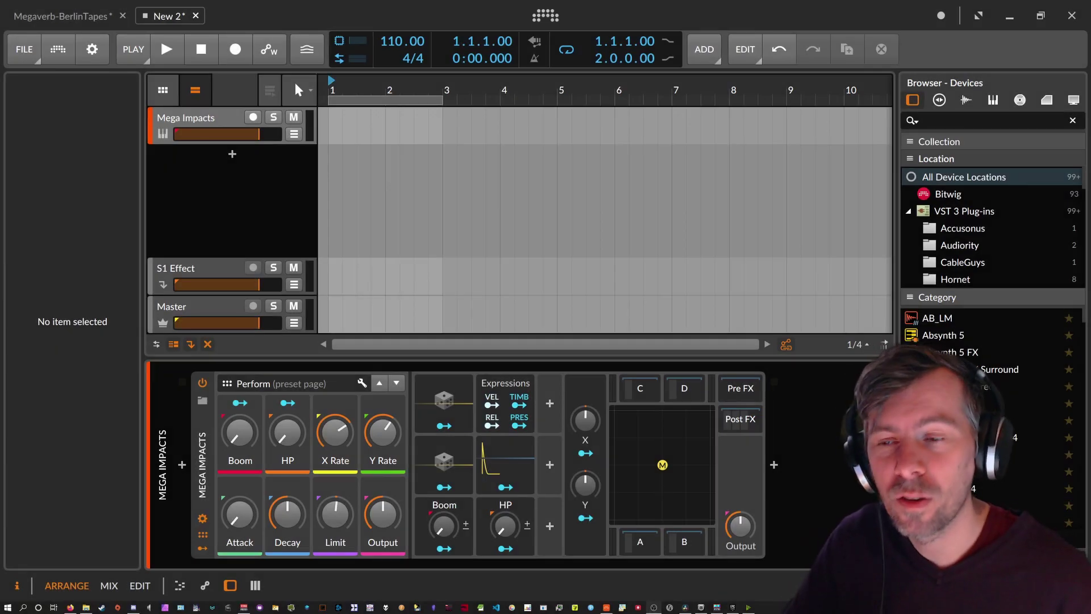
Show the Mega Impacts device parameters
left_click(202, 465)
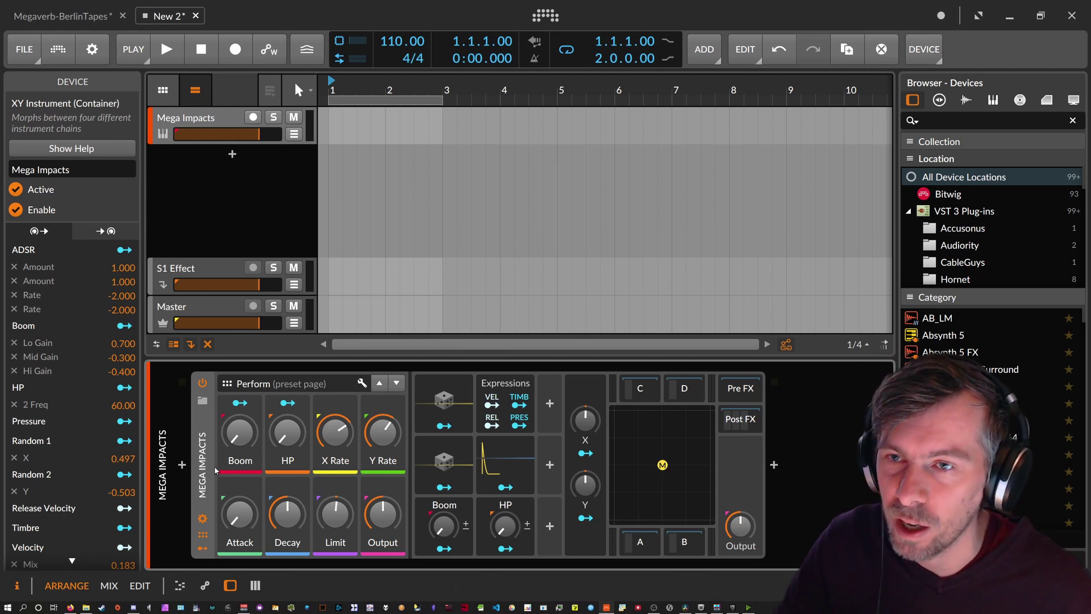
Arm the Mega Impacts track for recording
left_click(214, 128)
left_click(253, 117)
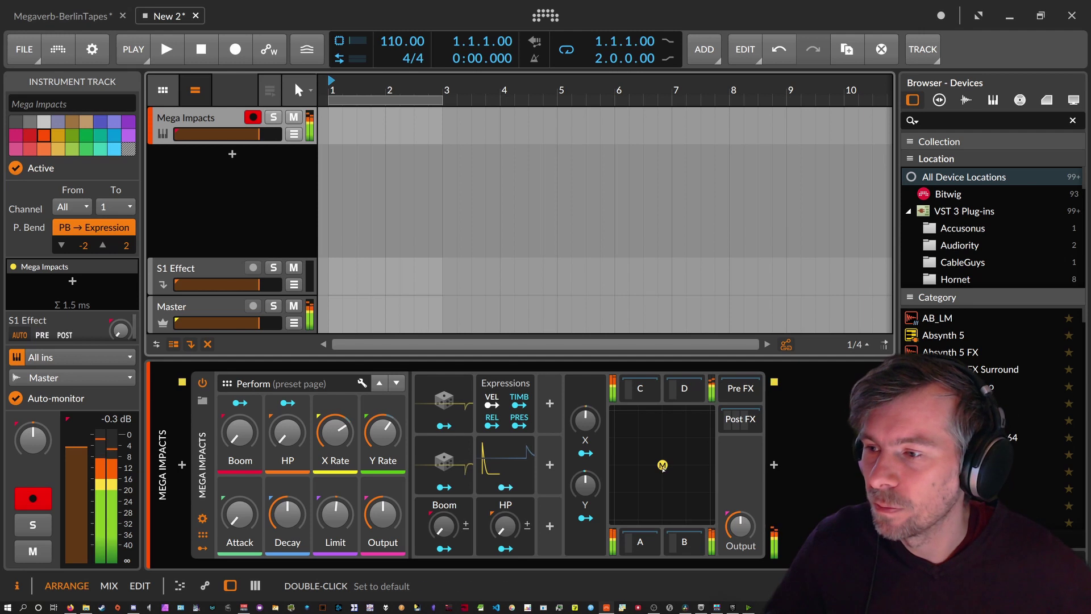
mouse_move(288, 514)
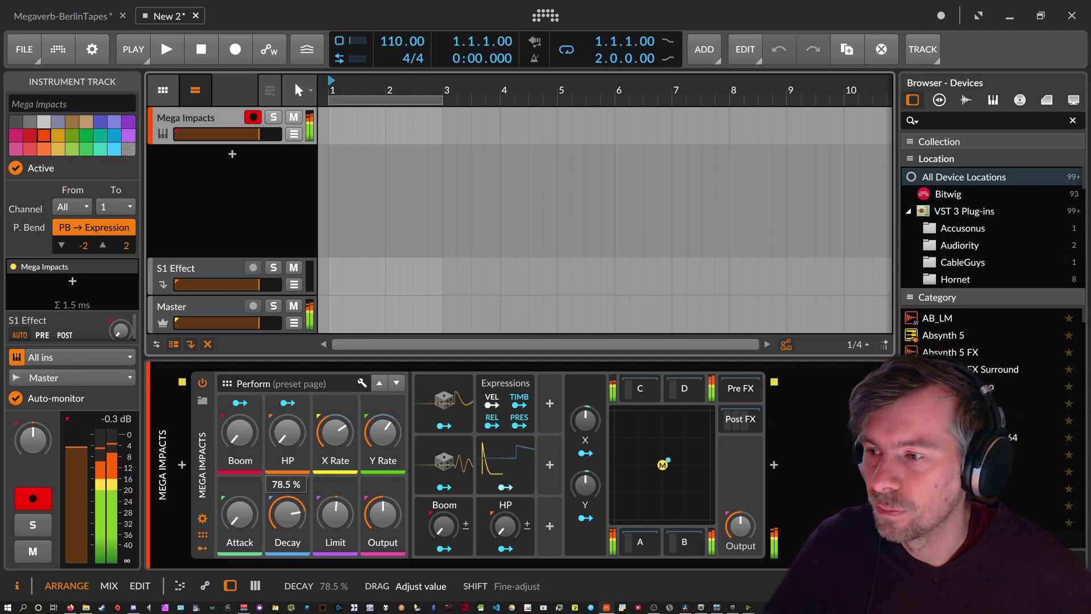
Nudge Decay through 53 %, 51.5 % and 74.7 % to 79.5 %, then set Attack to 36.8 %
left_click_drag(287, 514, 287, 507)
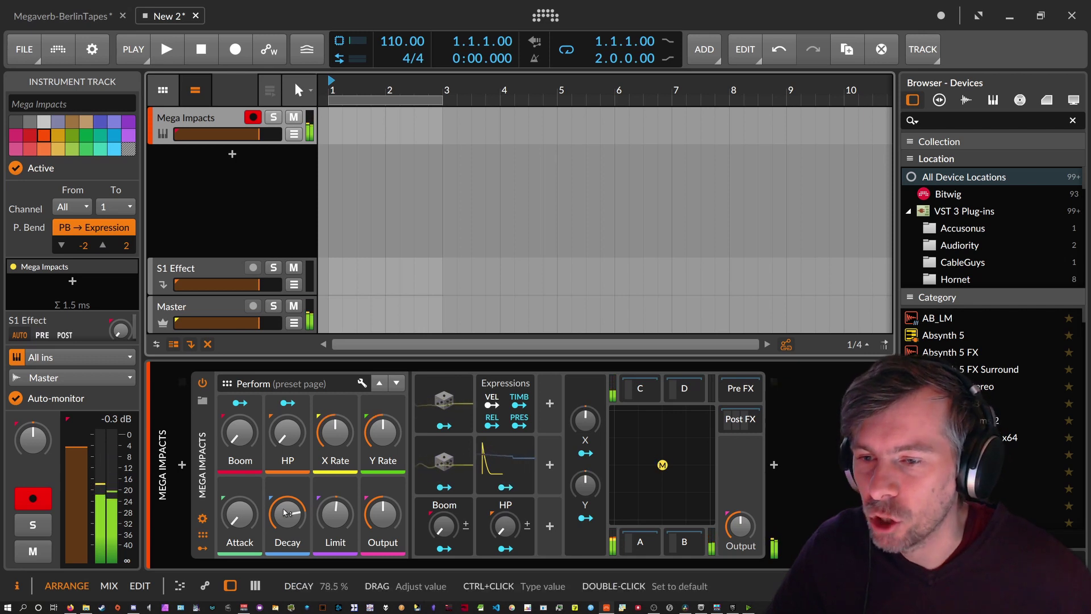
left_click_drag(288, 511, 289, 512)
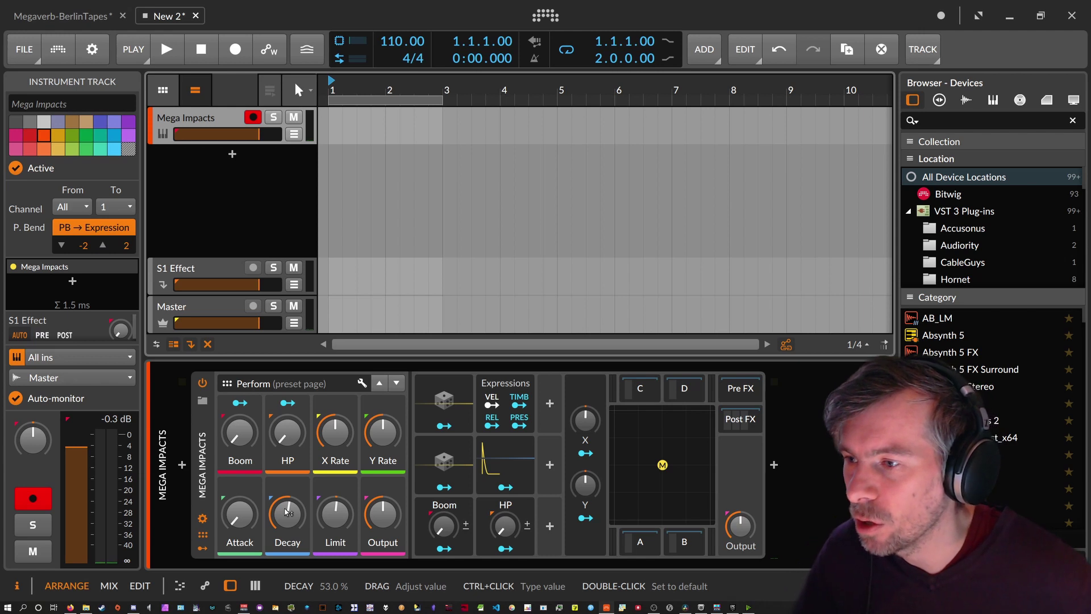
left_click_drag(287, 512, 290, 509)
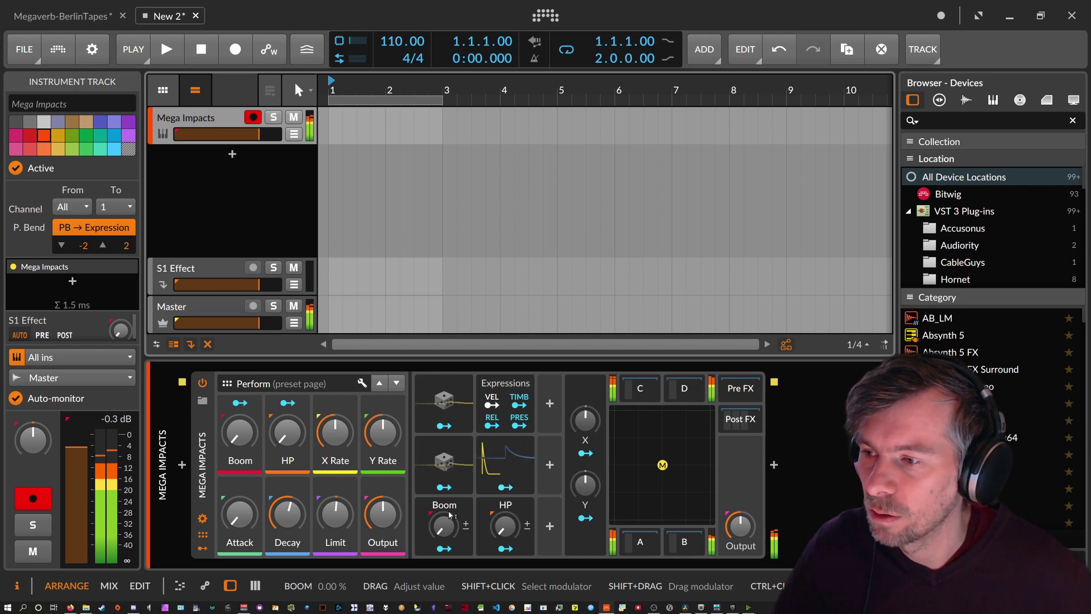
mouse_move(288, 512)
left_mouse_down()
mouse_move(288, 488)
mouse_move(297, 512)
left_mouse_up()
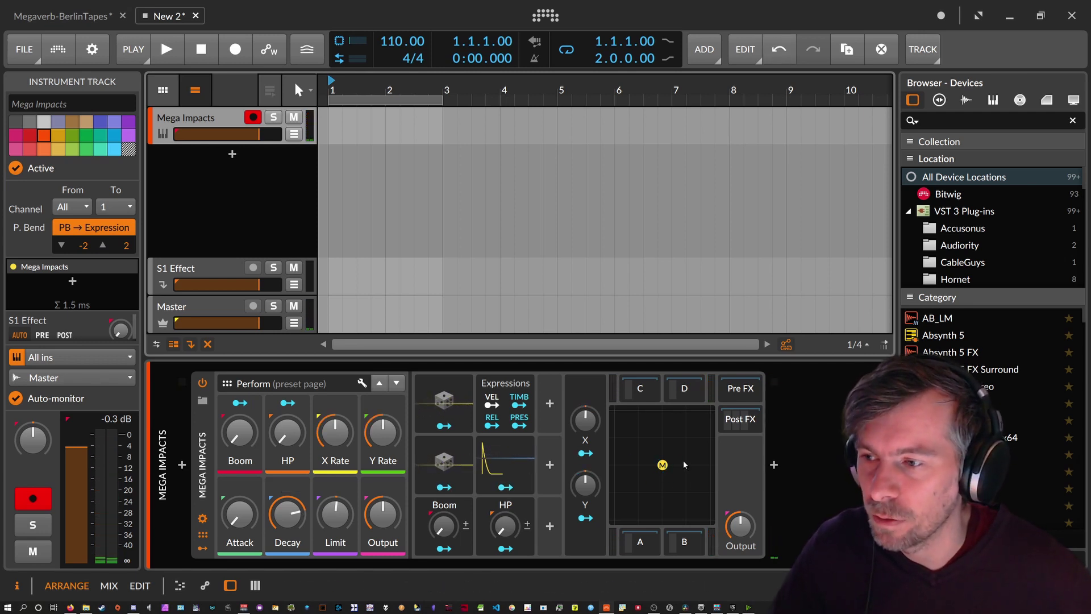
left_click_drag(288, 514, 296, 520)
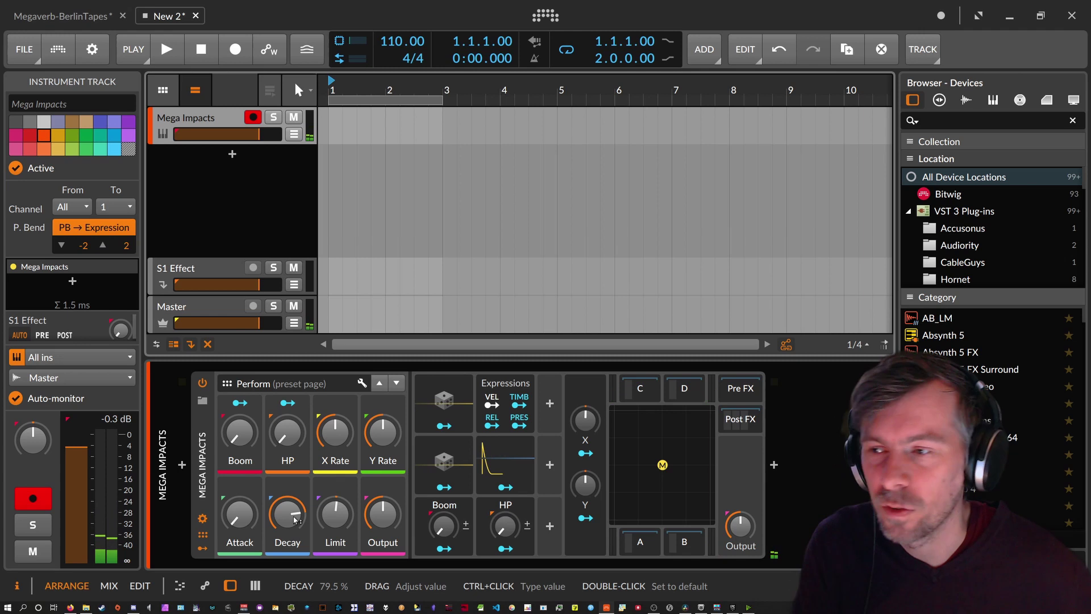
left_click_drag(240, 514, 253, 517)
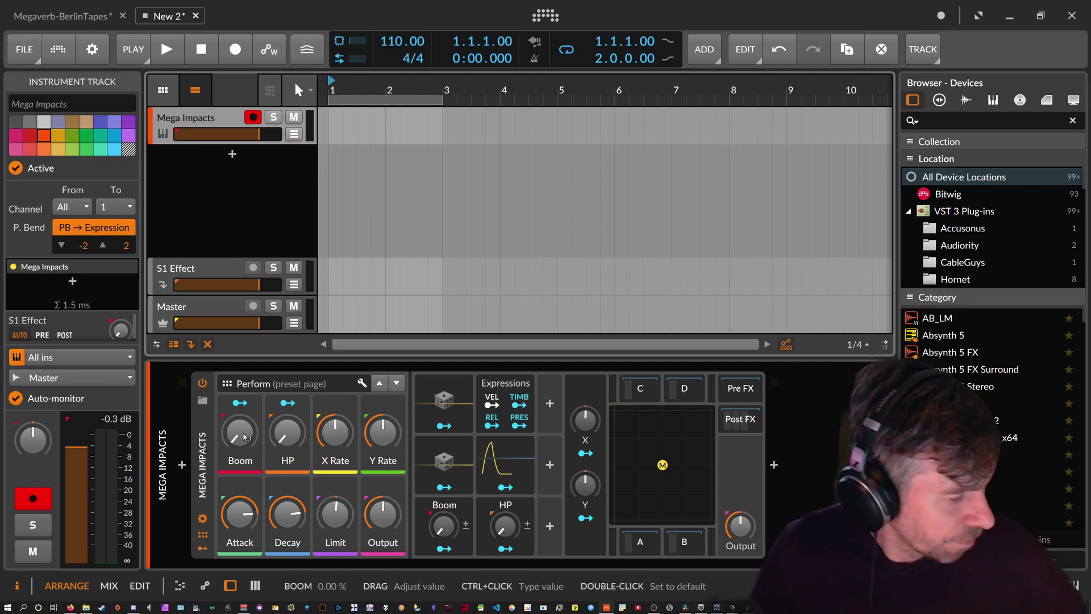
Set Boom to 0.75 %, then raise the Limit input gain and return it to +1.0 dB
mouse_move(245, 436)
left_mouse_down()
mouse_move(239, 392)
mouse_move(245, 441)
mouse_move(288, 422)
mouse_move(288, 408)
mouse_move(287, 444)
mouse_move(287, 386)
mouse_move(286, 488)
left_mouse_up()
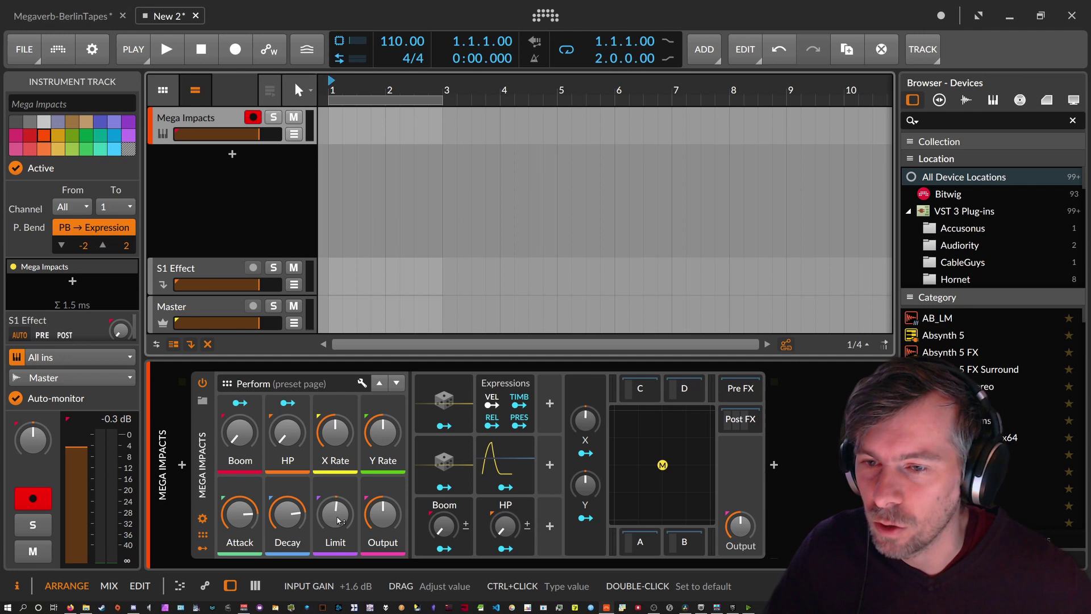
left_click(179, 466)
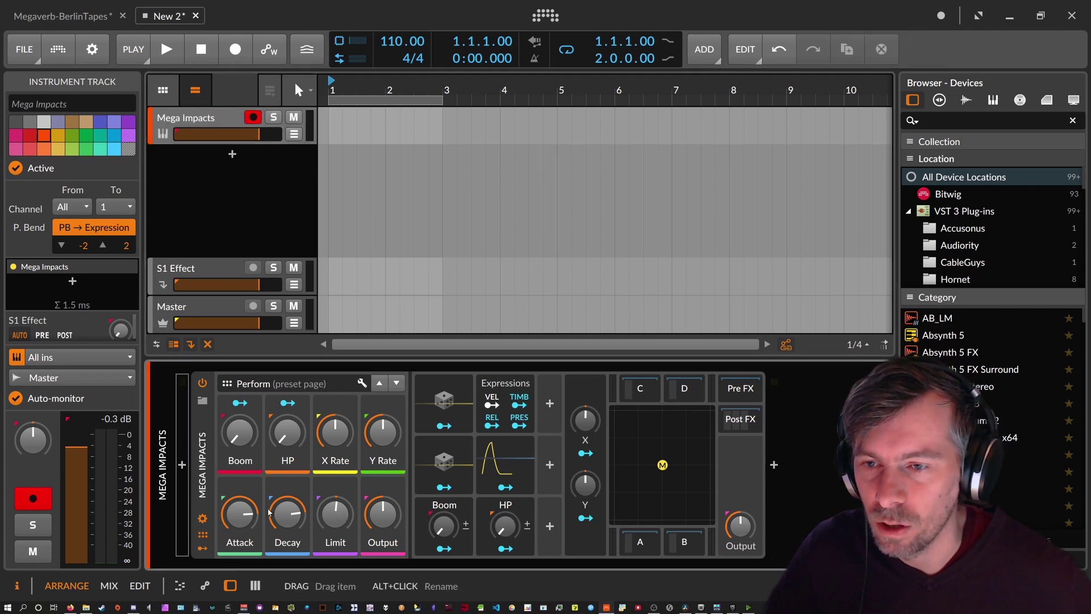
left_click(345, 514)
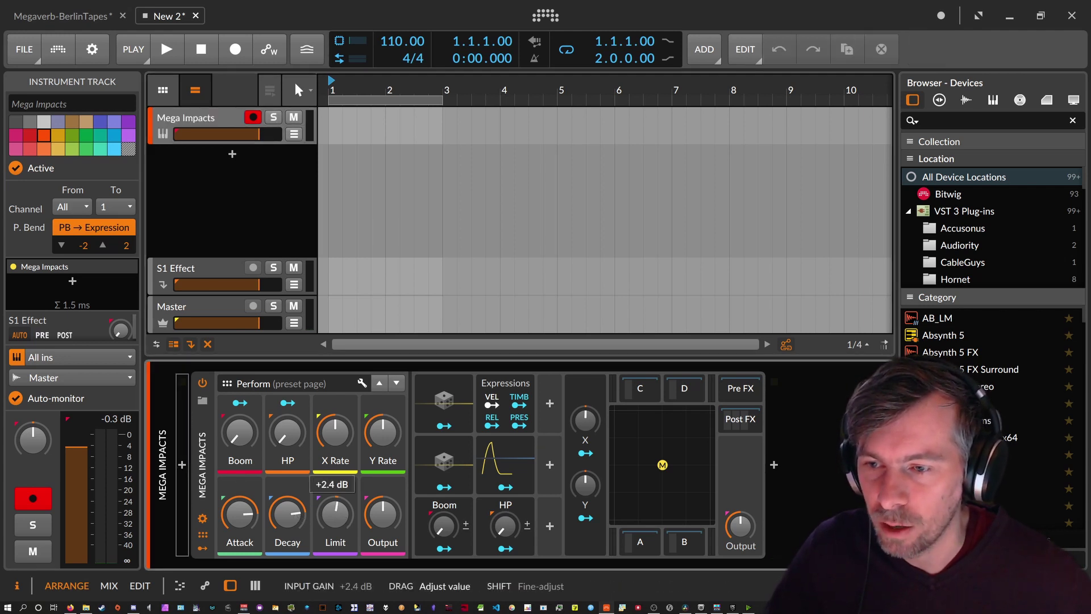
left_click_drag(335, 512, 336, 477)
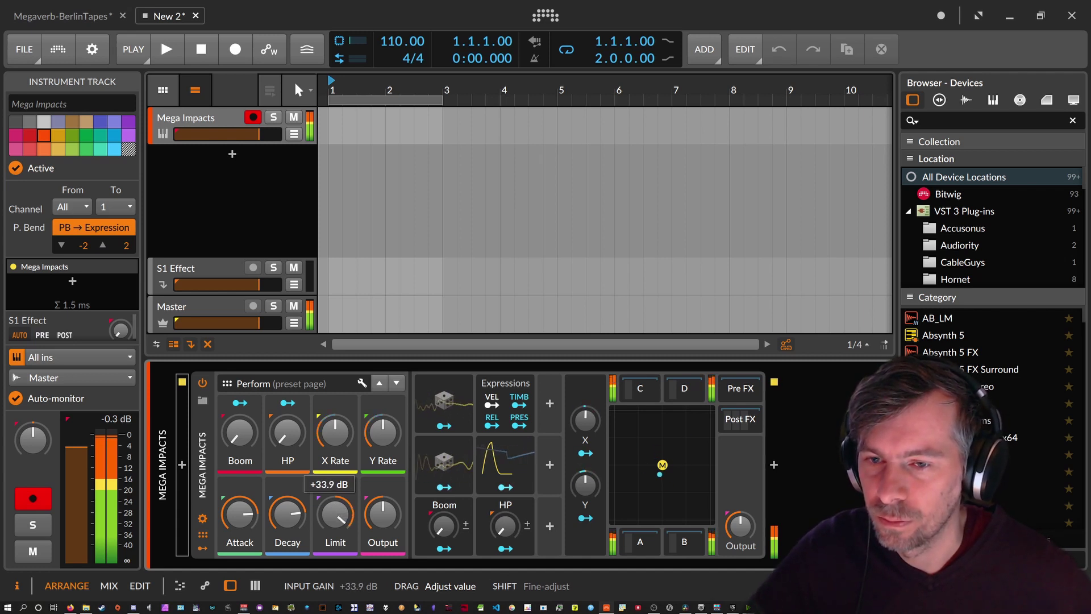
left_click_drag(336, 478, 340, 521)
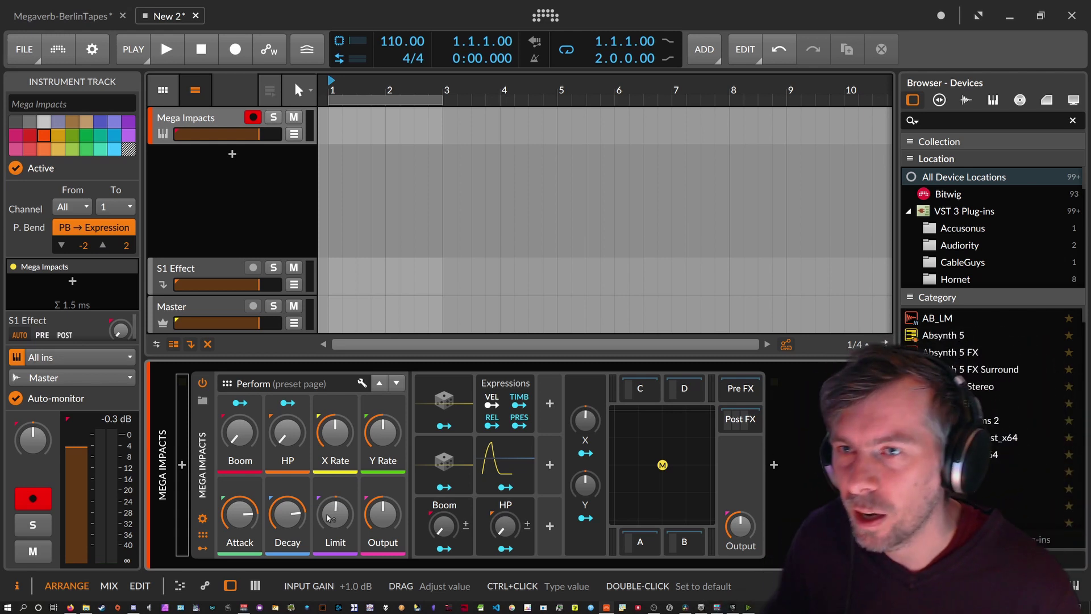
Create an empty clip on the Mega Impacts track and add a one-bar C4 note
left_click(345, 85)
double_click(358, 124)
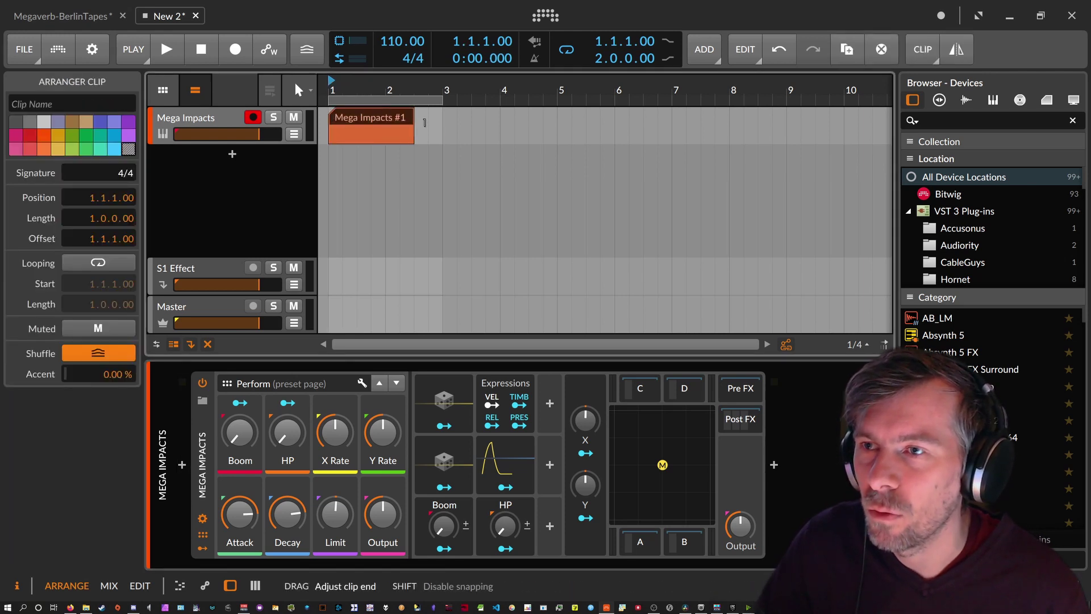
double_click(408, 123)
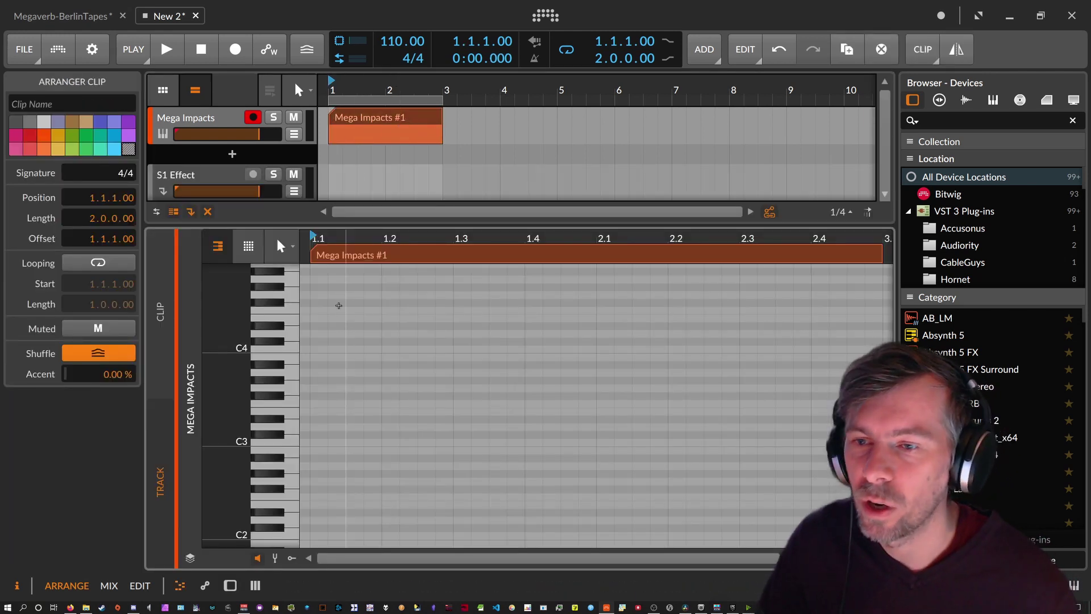
double_click(324, 349)
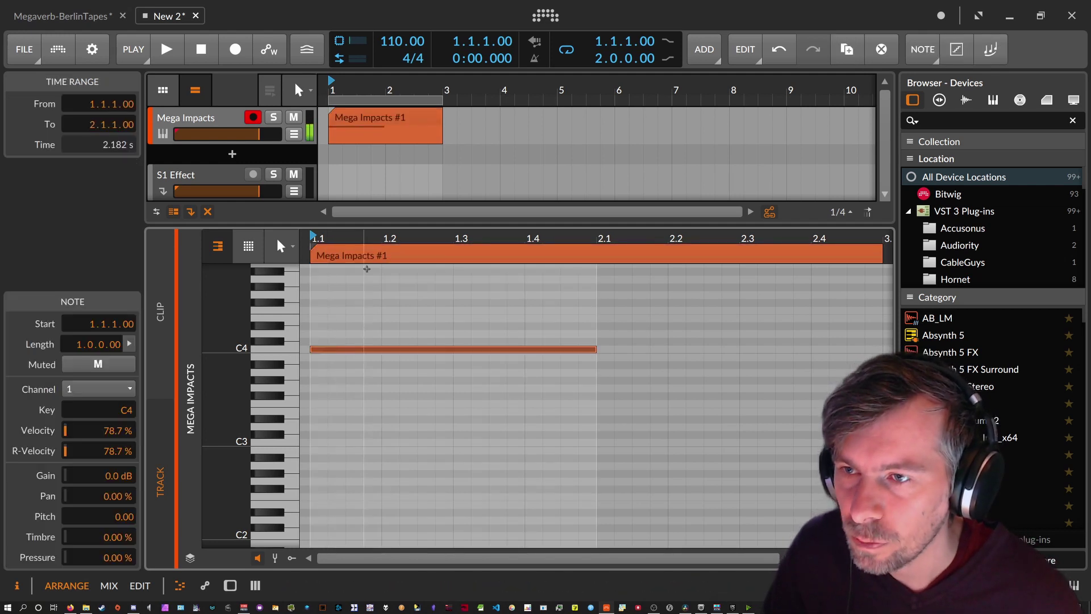
Stretch the note to end at bar 3, drop it an octave to C3, and play it back
left_click_drag(367, 241, 377, 310)
left_click(410, 353)
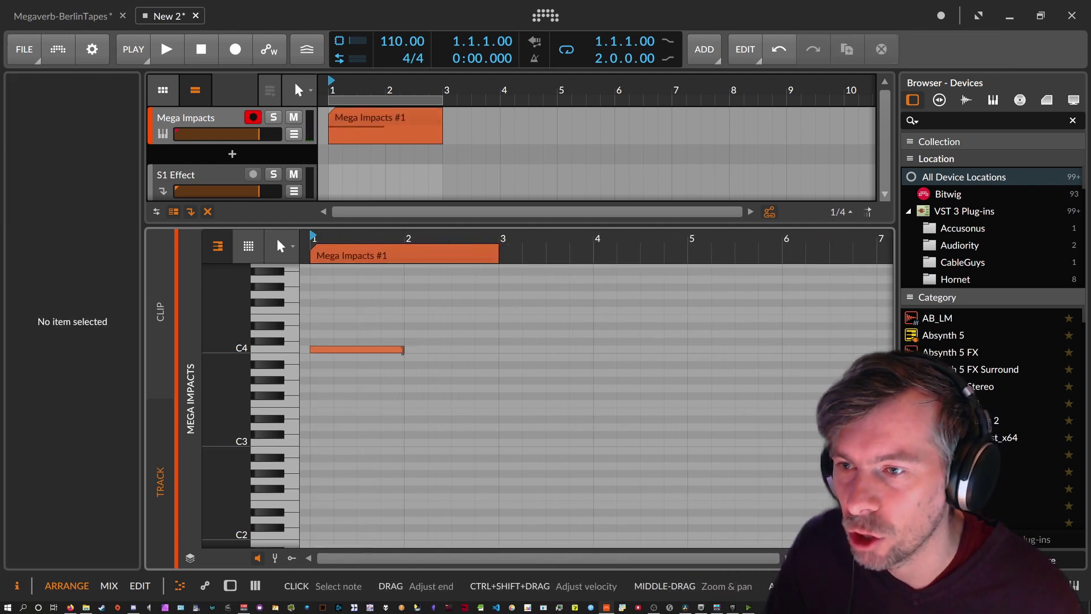
left_click_drag(401, 349, 502, 352)
key("shift+Down")
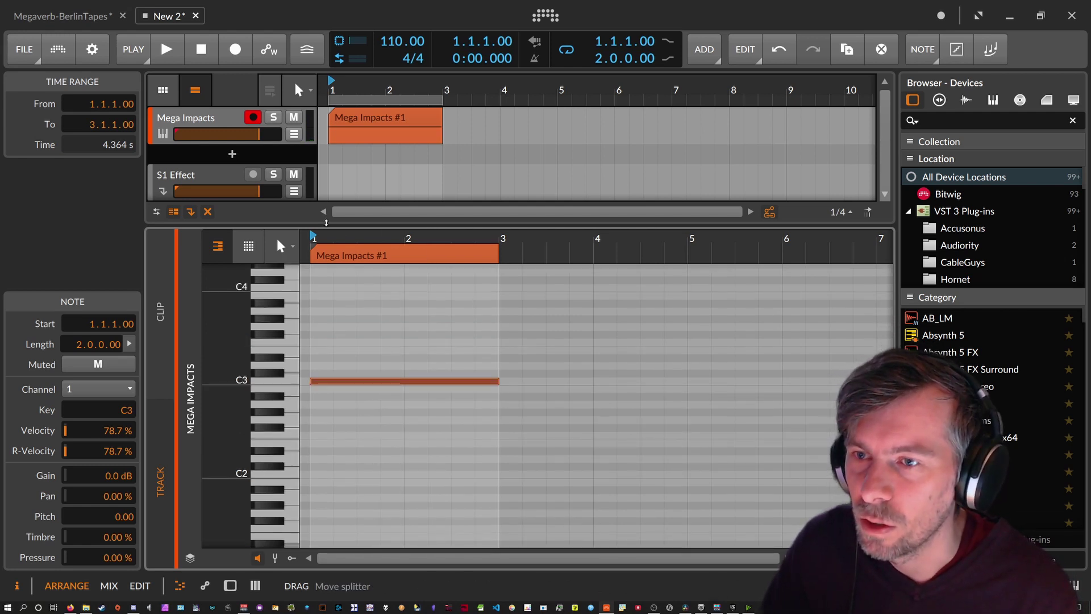
left_click_drag(328, 224, 328, 317)
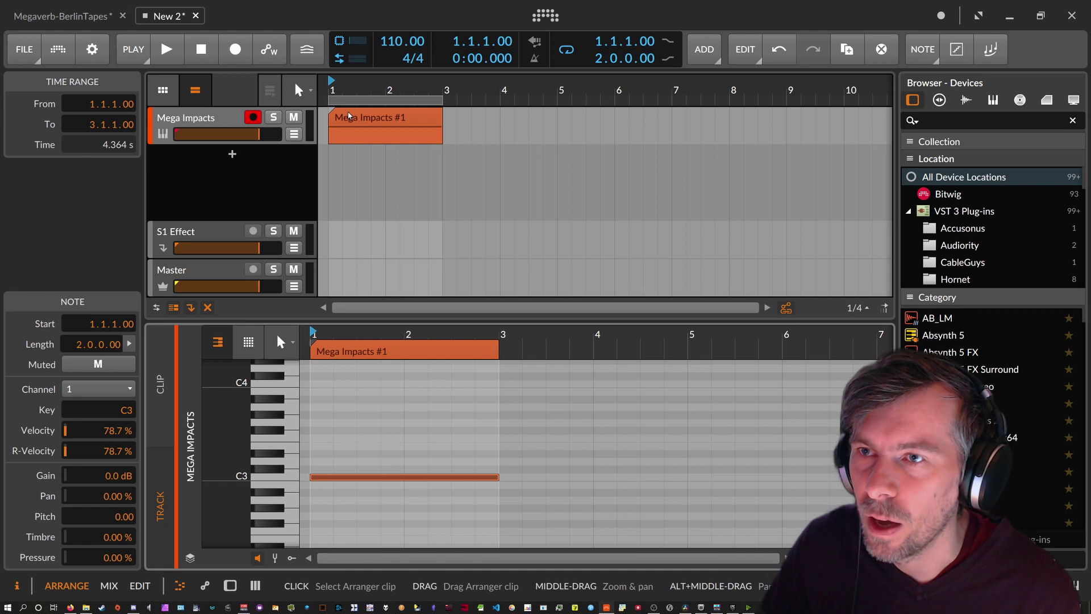
key("space")
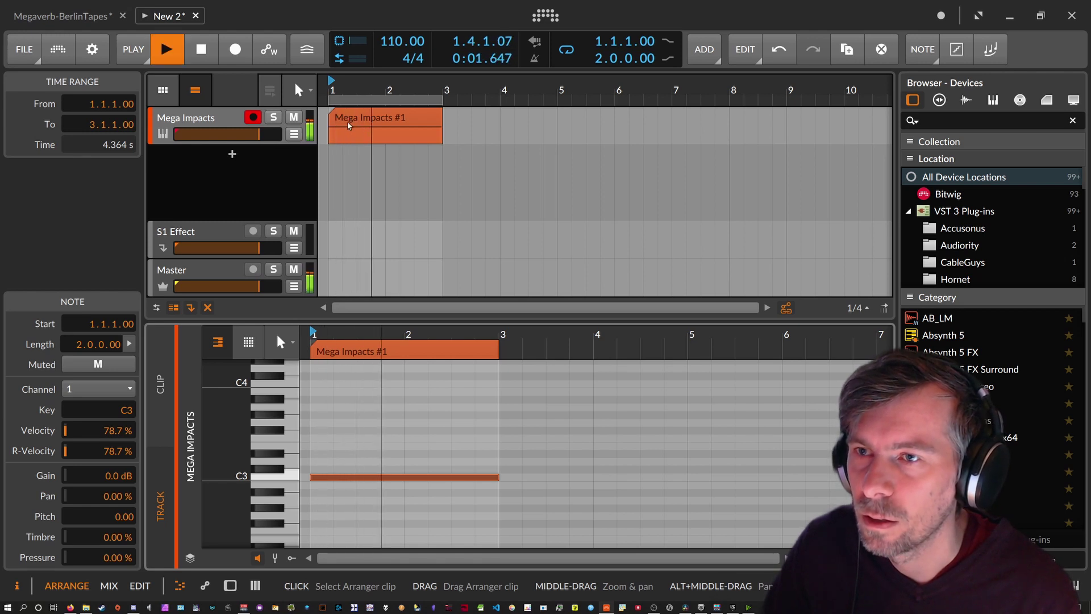
Stop playback and bounce Mega Impacts #1 to a new audio track
key("space")
right_click(350, 116)
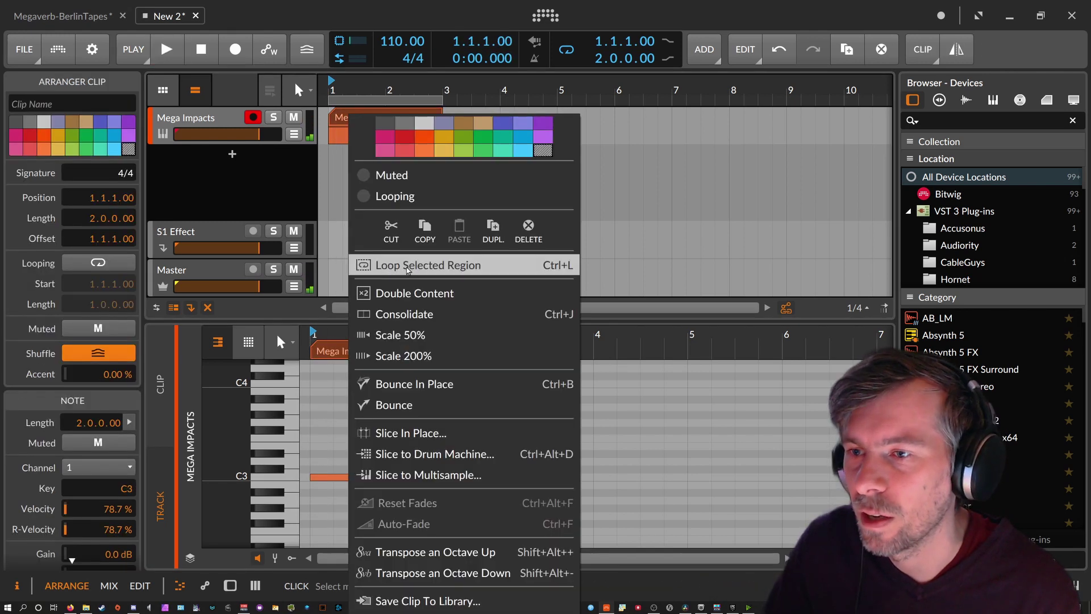
left_click(426, 405)
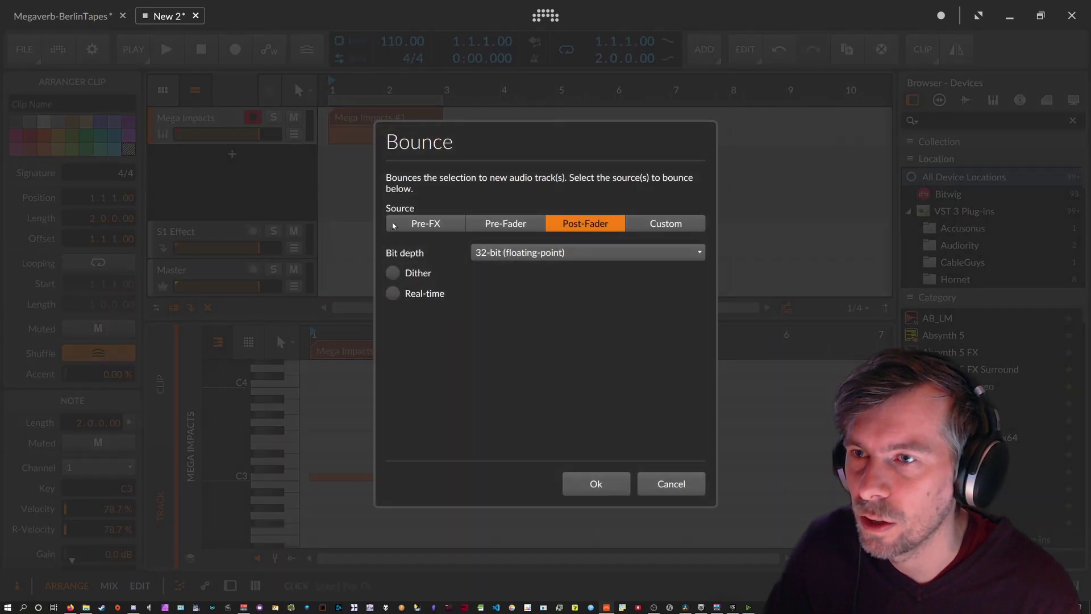
left_click(599, 484)
Bounce the clip again to another new track and reverse the bounce-3 audio
right_click(369, 113)
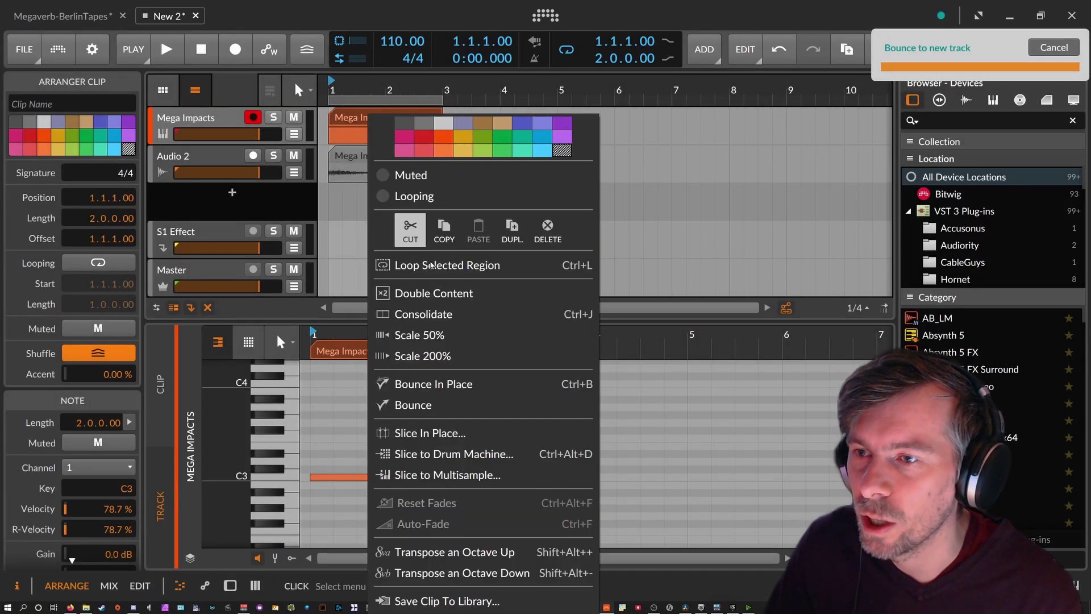
left_click(426, 405)
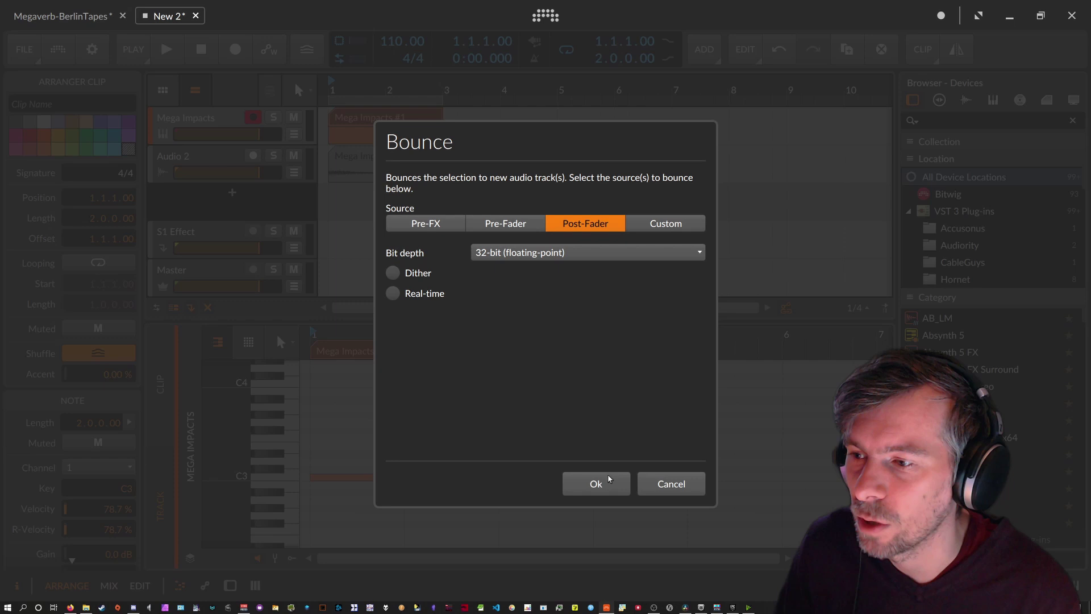
left_click(609, 479)
left_click(395, 199)
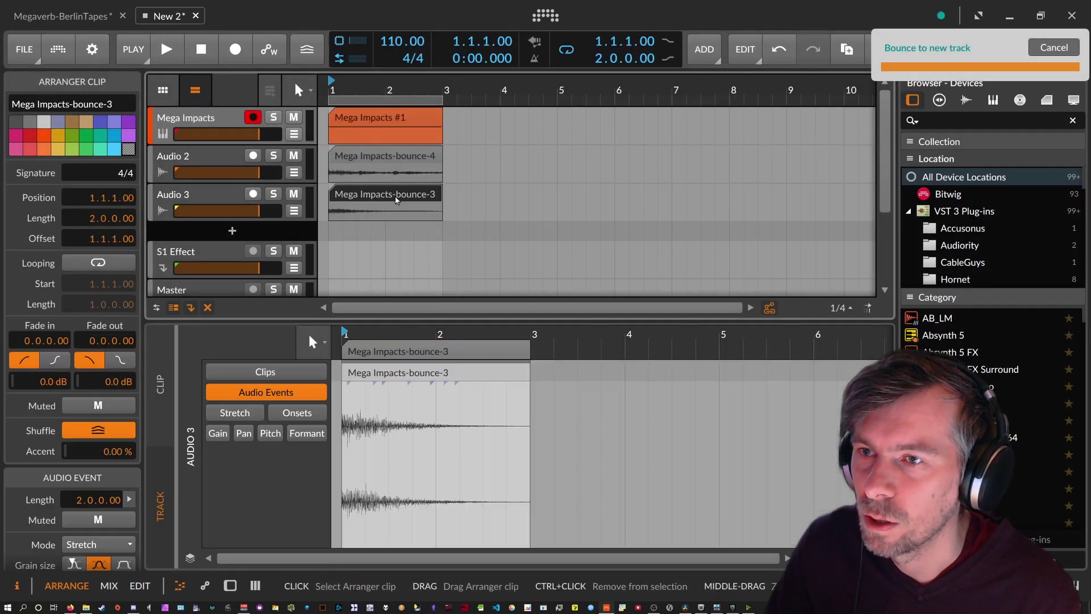
left_click(957, 49)
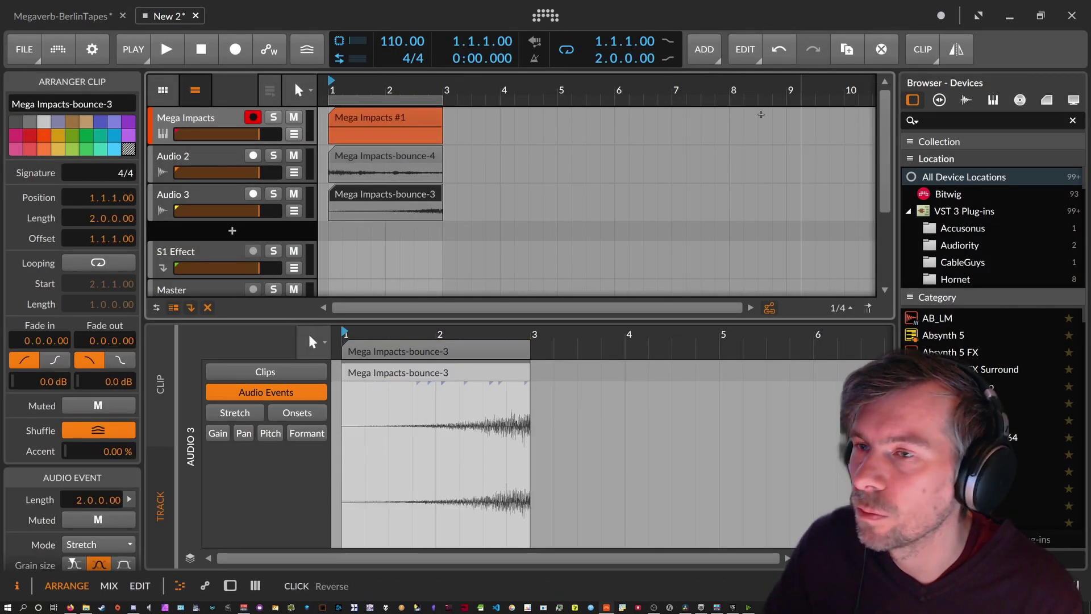
Transpose the Mega Impacts #1 note from C3 up to C5
left_click(361, 117)
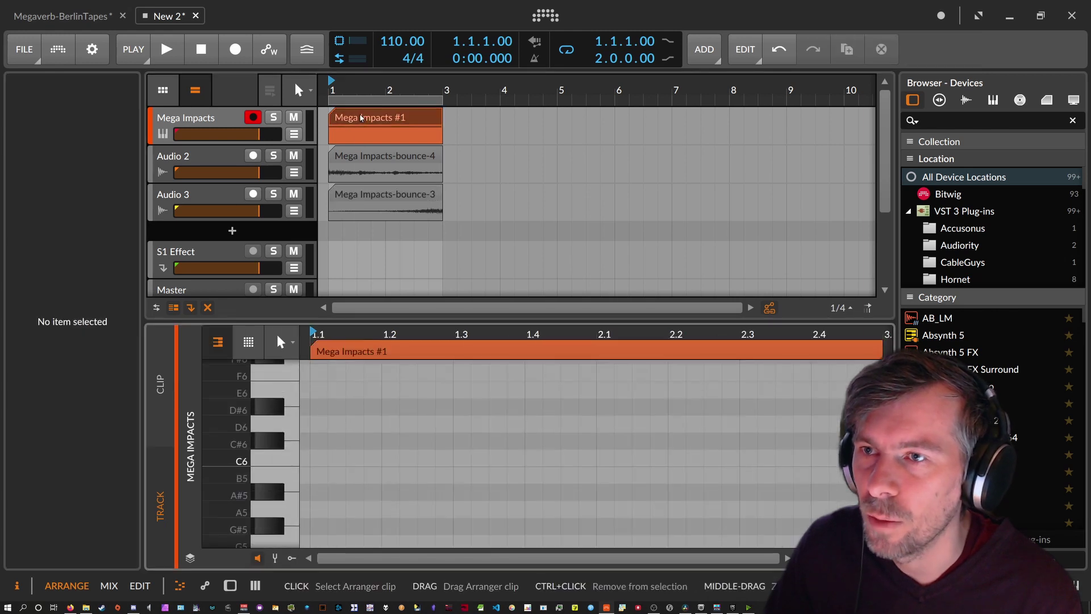
scroll(388, 410, "up", 5)
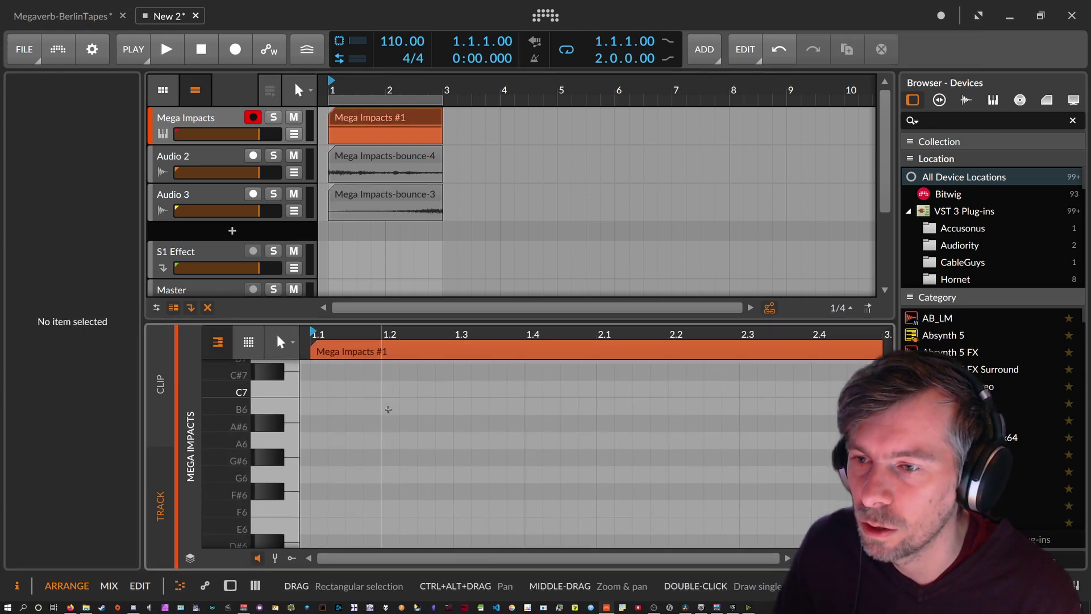
scroll(389, 409, "down", 15)
left_click(388, 417)
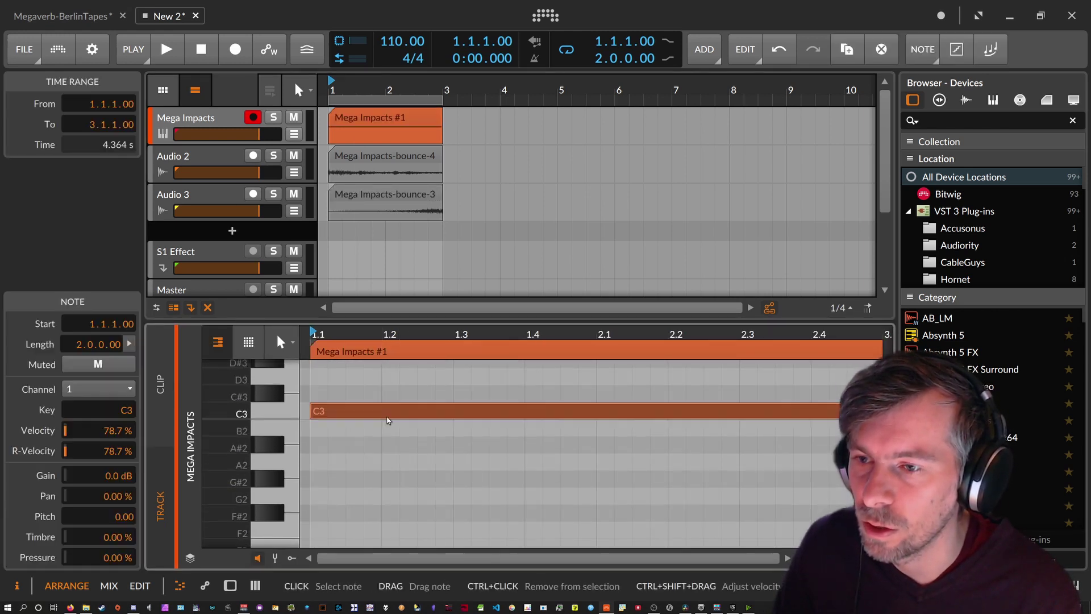
double_click(387, 419)
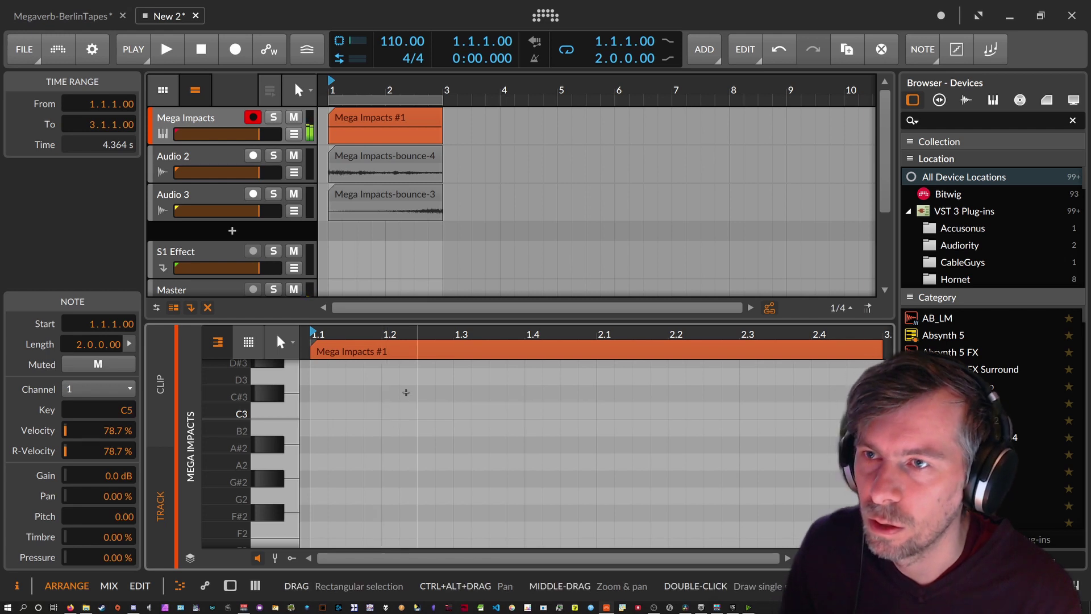
Show the Mega Impacts device controls and turn down the high-pass
left_click(239, 143)
key("d")
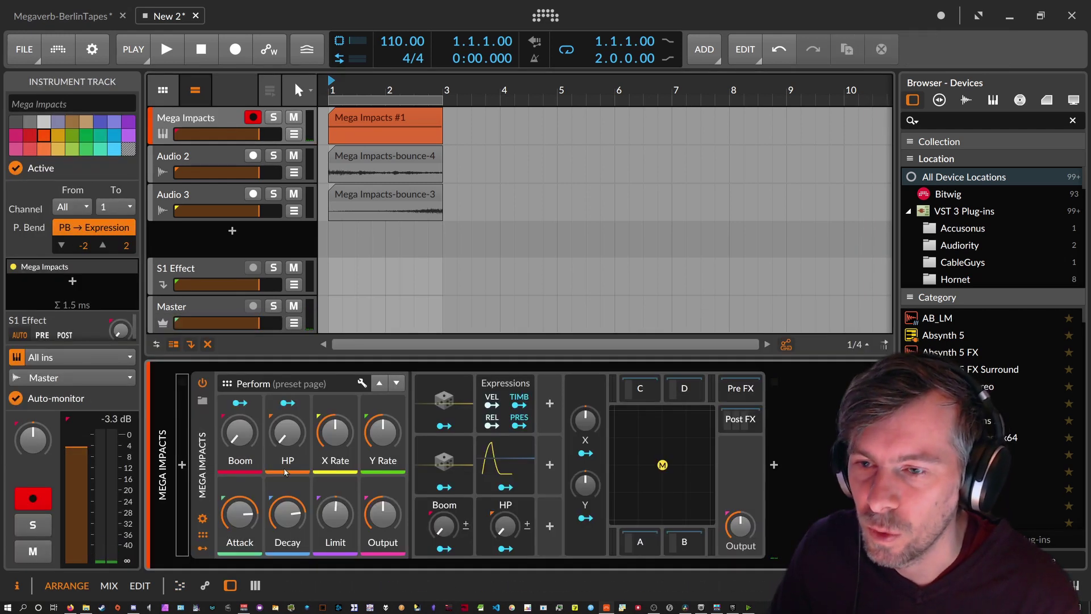
left_click_drag(292, 451, 293, 478)
Open the clip's bounce settings and cancel them, then set Decay to 76 %
left_click(375, 120)
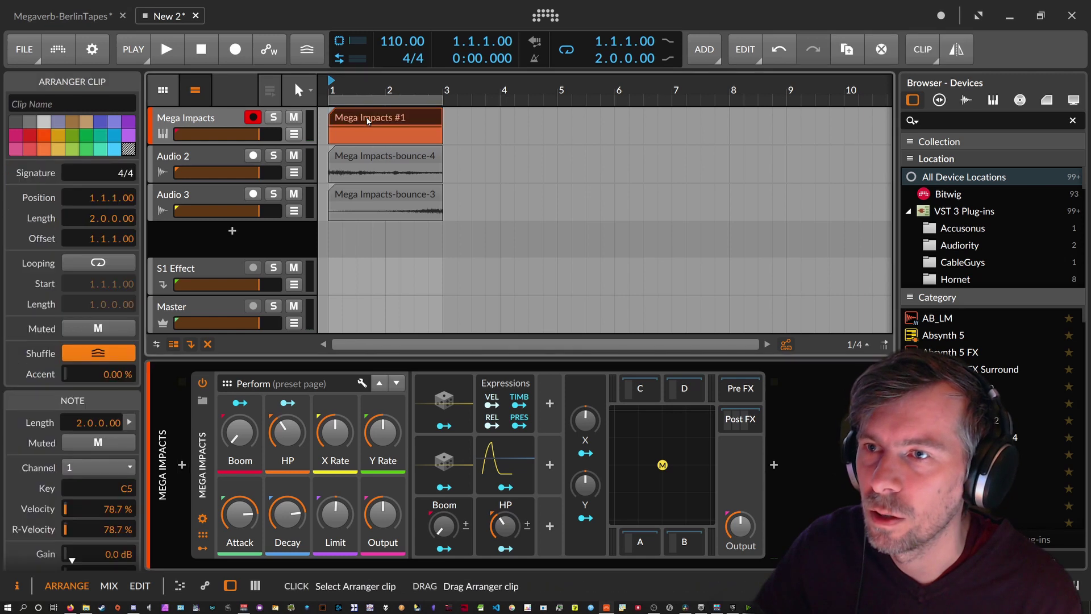
right_click(376, 119)
left_click(443, 407)
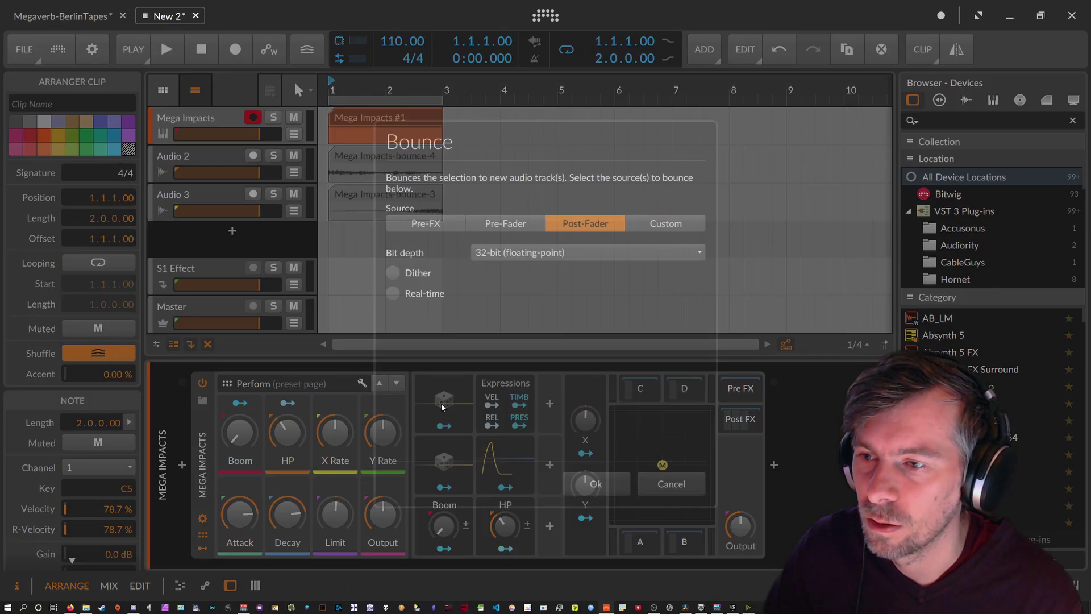
left_click(662, 489)
mouse_move(287, 515)
left_mouse_down()
mouse_move(288, 490)
mouse_move(288, 510)
left_mouse_up()
Bounce Mega Impacts #1 to a new audio track
right_click(368, 118)
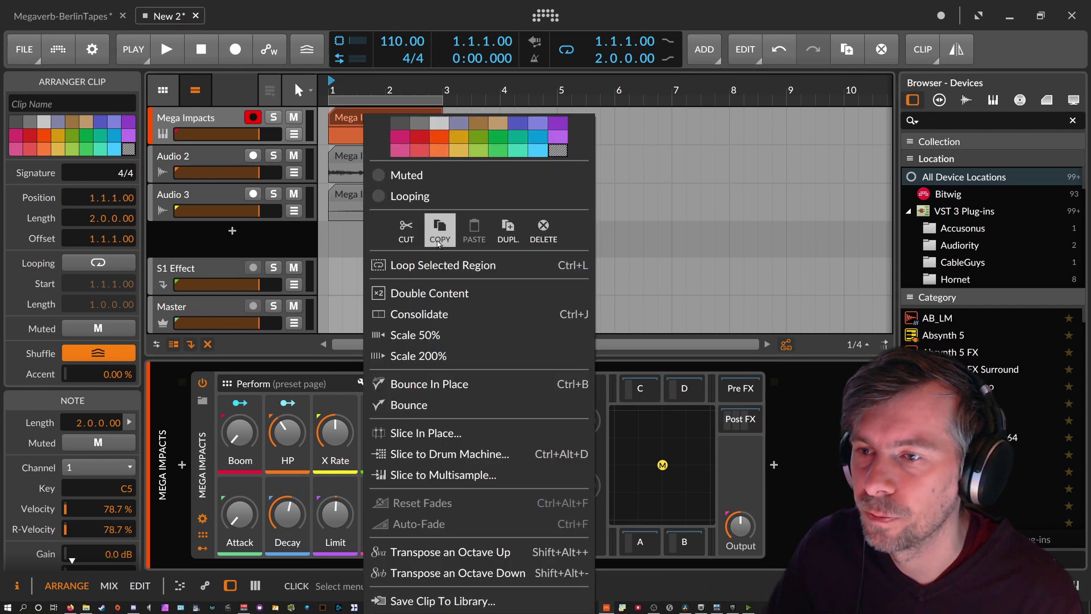
left_click(433, 401)
left_click(592, 483)
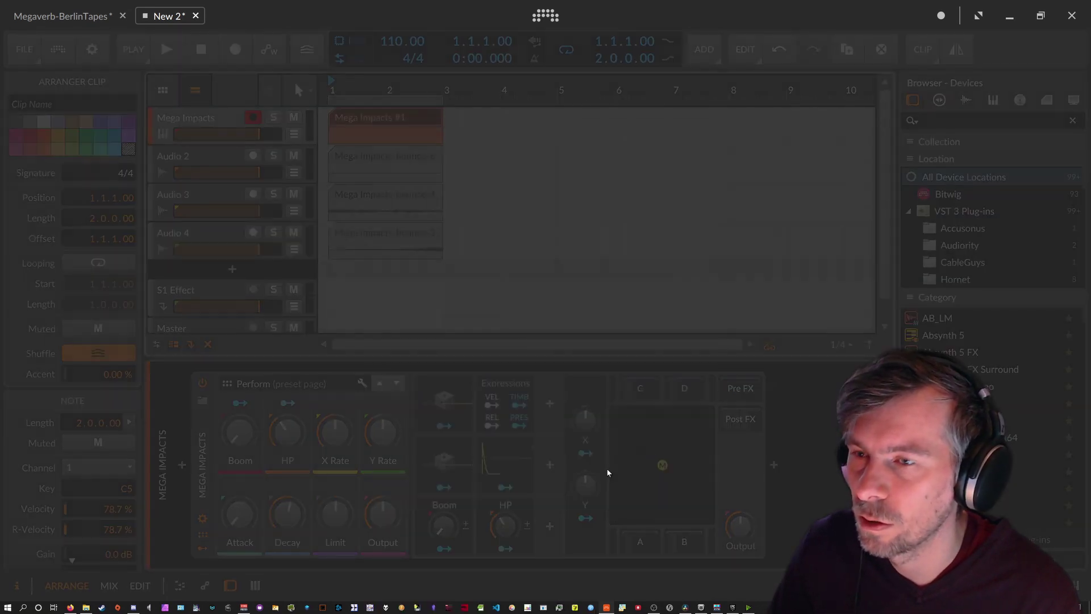
Move the bounce-6 clip to start at bar 2 and trim it to end at bar 3
left_click(351, 161)
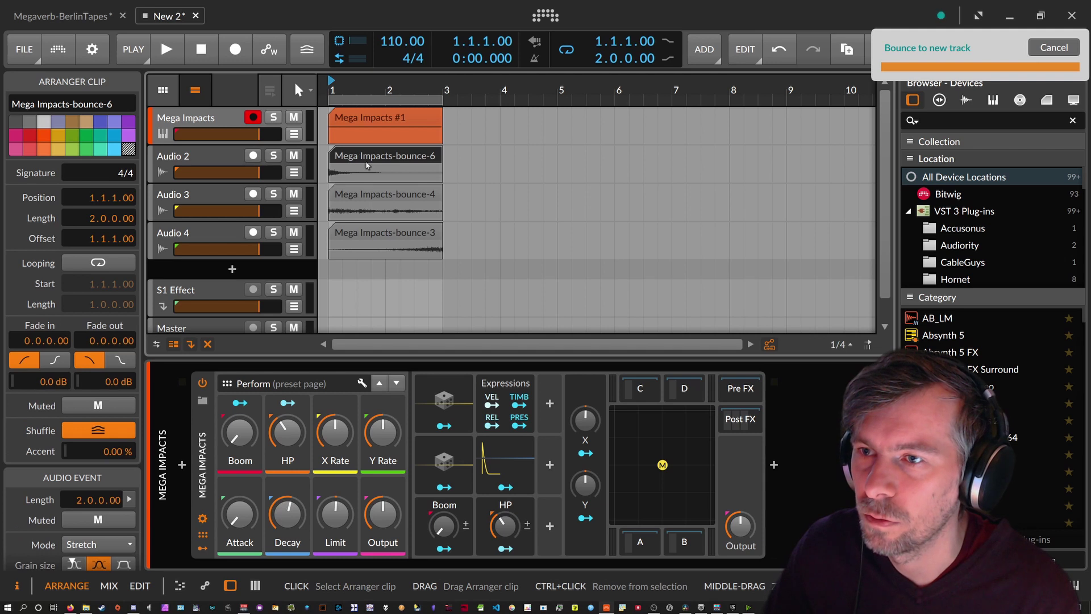
left_click_drag(368, 163, 426, 160)
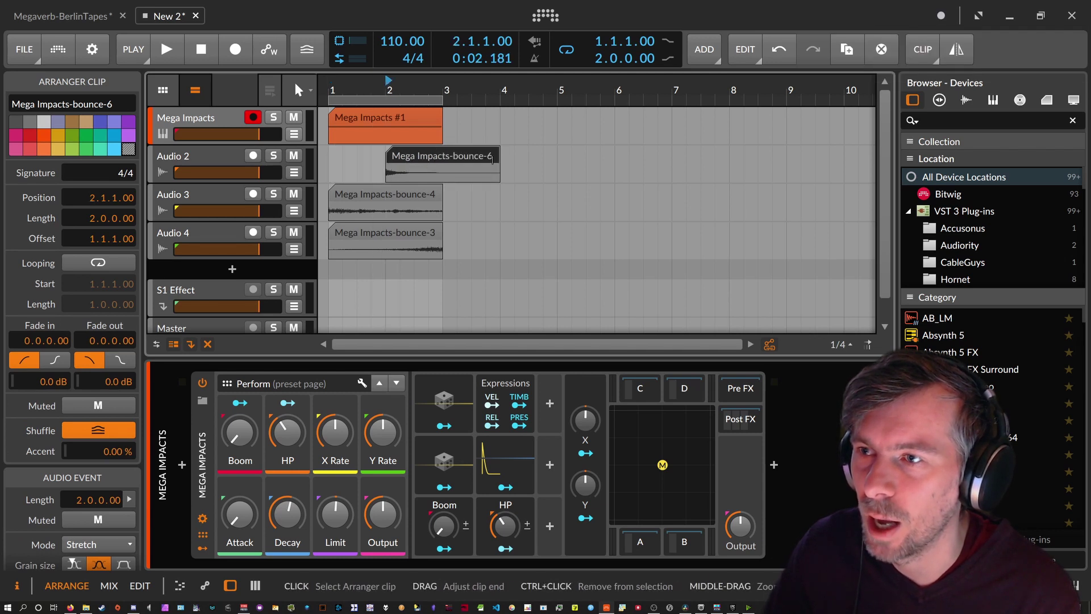
left_click_drag(499, 162, 352, 162)
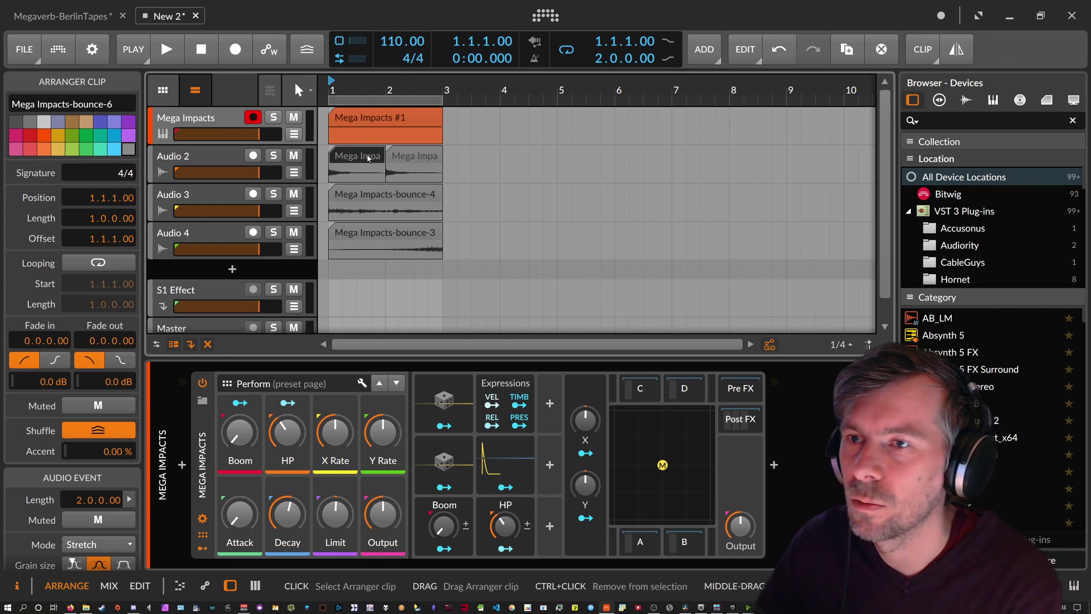
Bounce Mega Impacts #1 to a new track and trim bounce-7 to start at 2.1.1.00
left_click(384, 273)
right_click(366, 117)
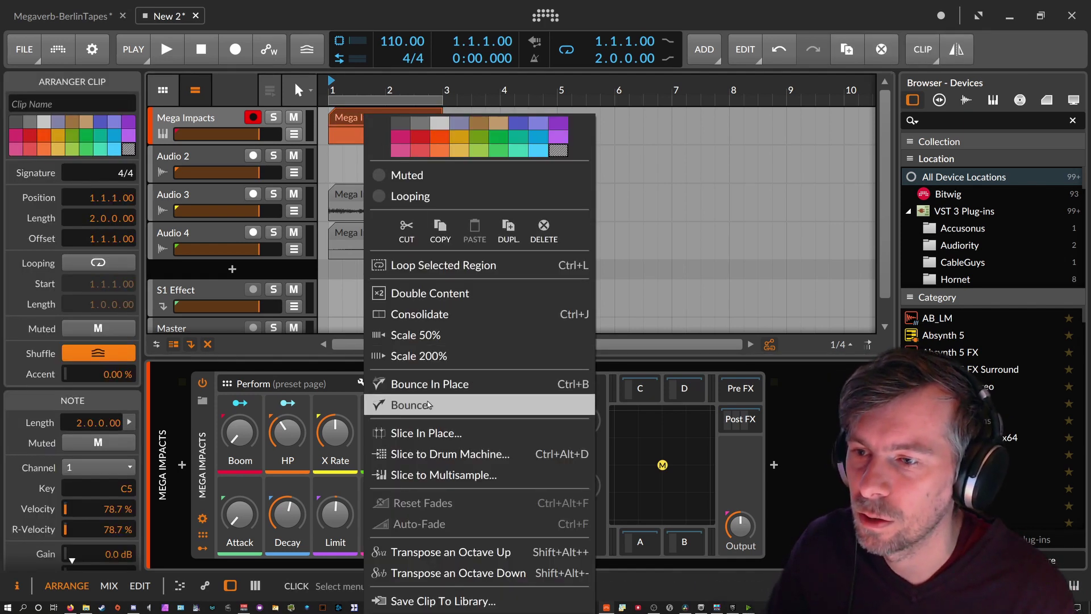
left_click(409, 404)
left_click(597, 484)
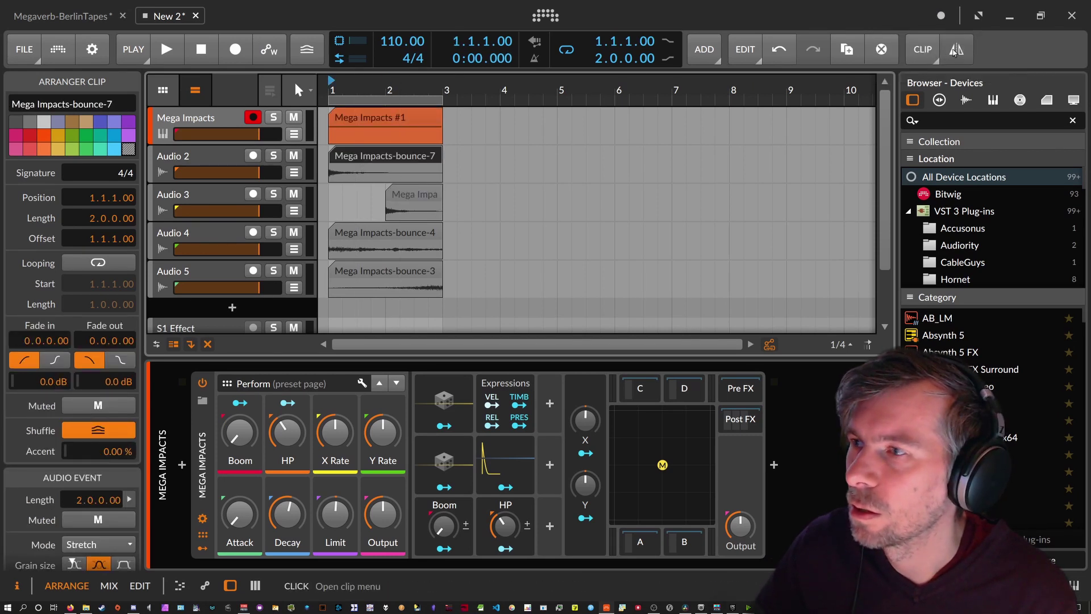
mouse_move(331, 158)
left_mouse_down()
mouse_move(358, 157)
mouse_move(344, 171)
left_mouse_up()
Mute the Mega Impacts track, then play the riff back and stop it
key("m")
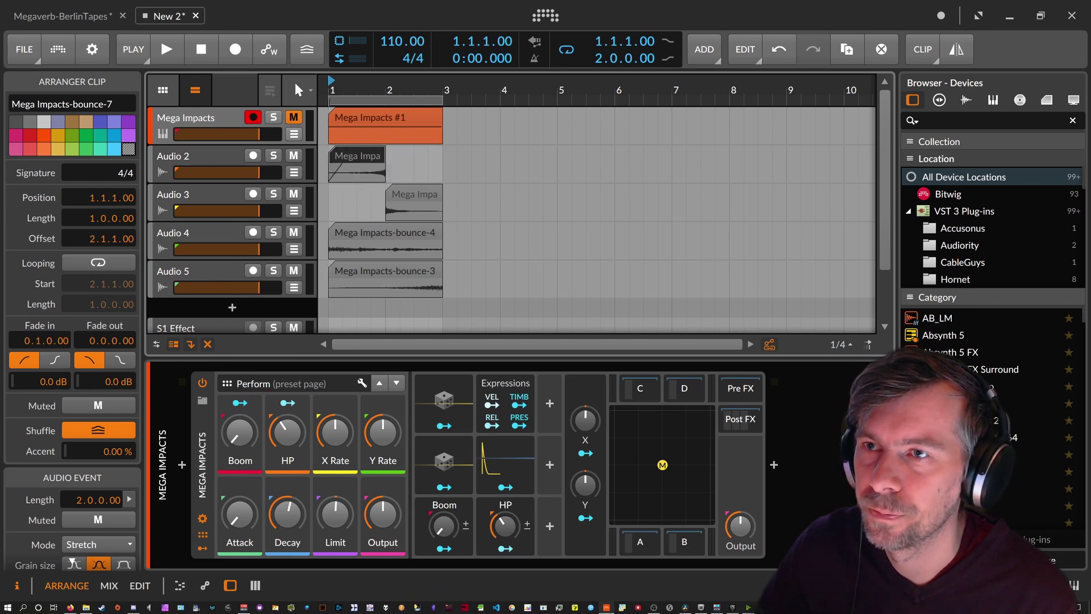
key("space")
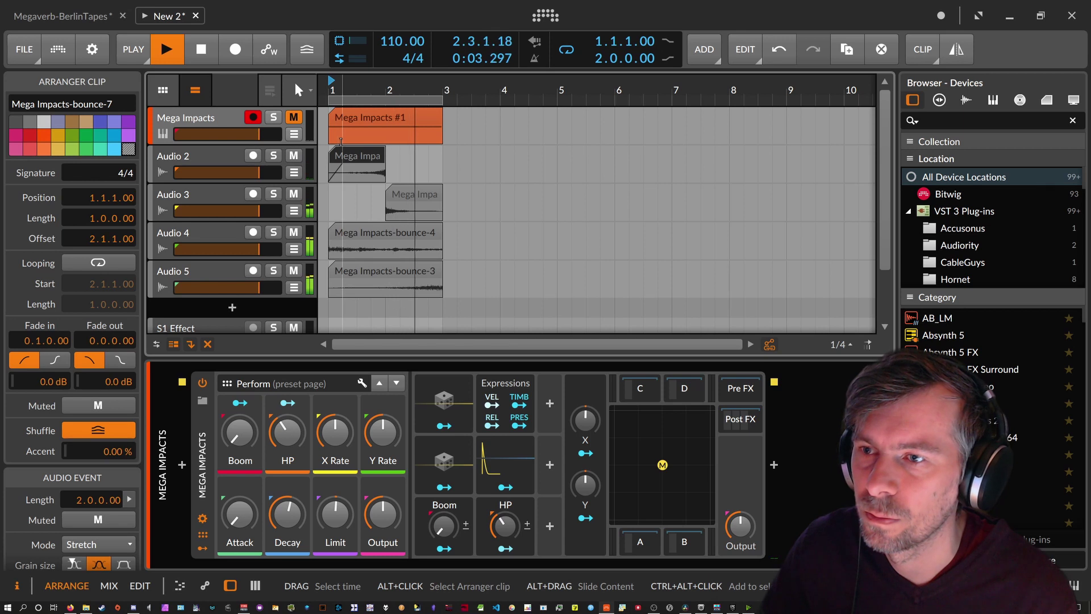
key("space")
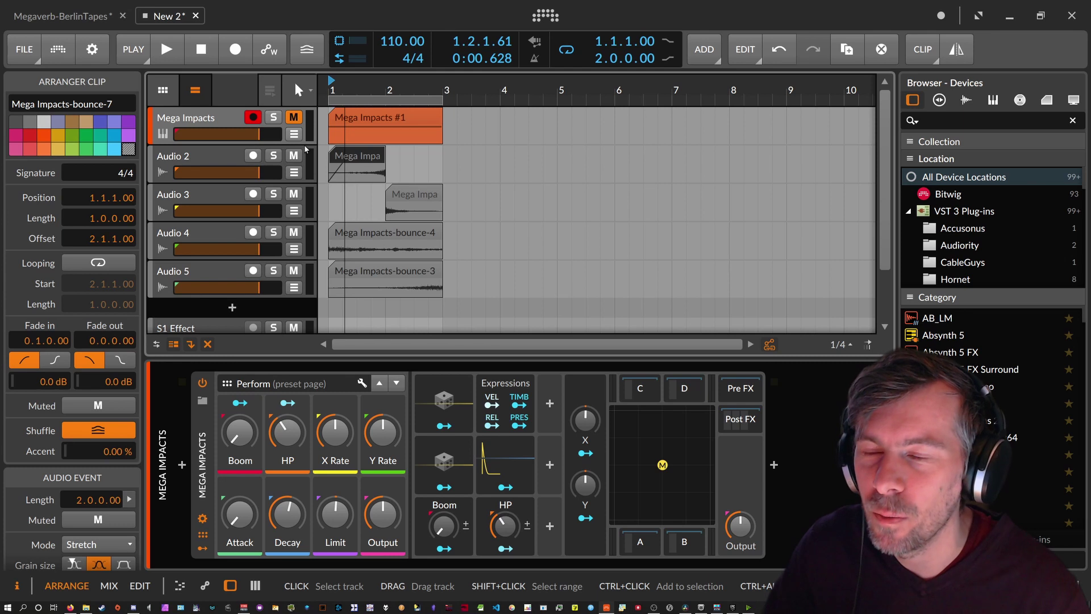
Nudge the Mega Impacts decay slightly higher and show its full parameter list
left_click(229, 157)
left_click(226, 124)
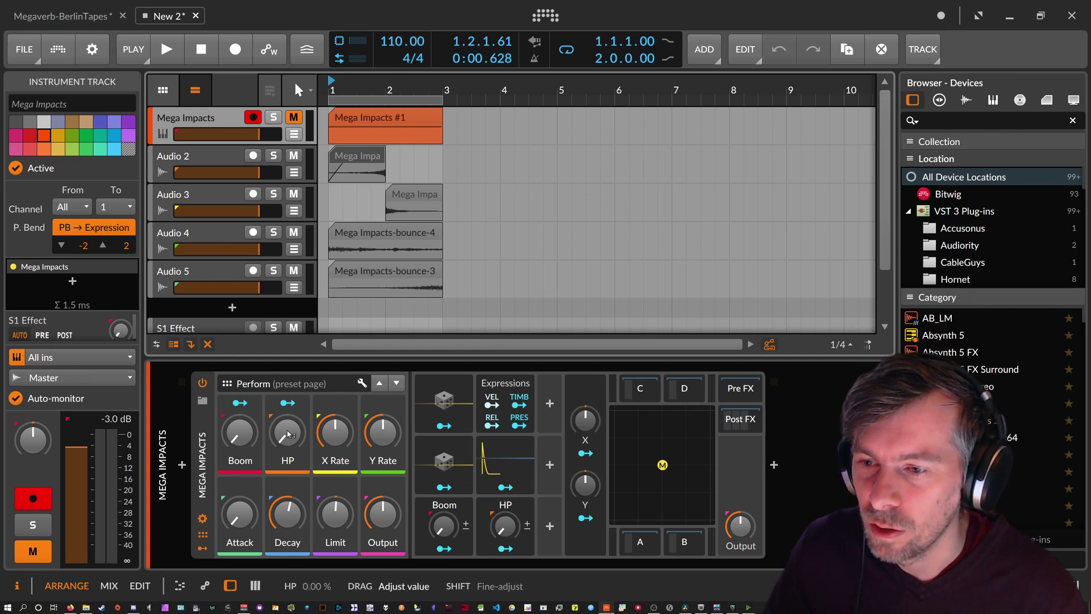
left_click_drag(301, 512, 298, 509)
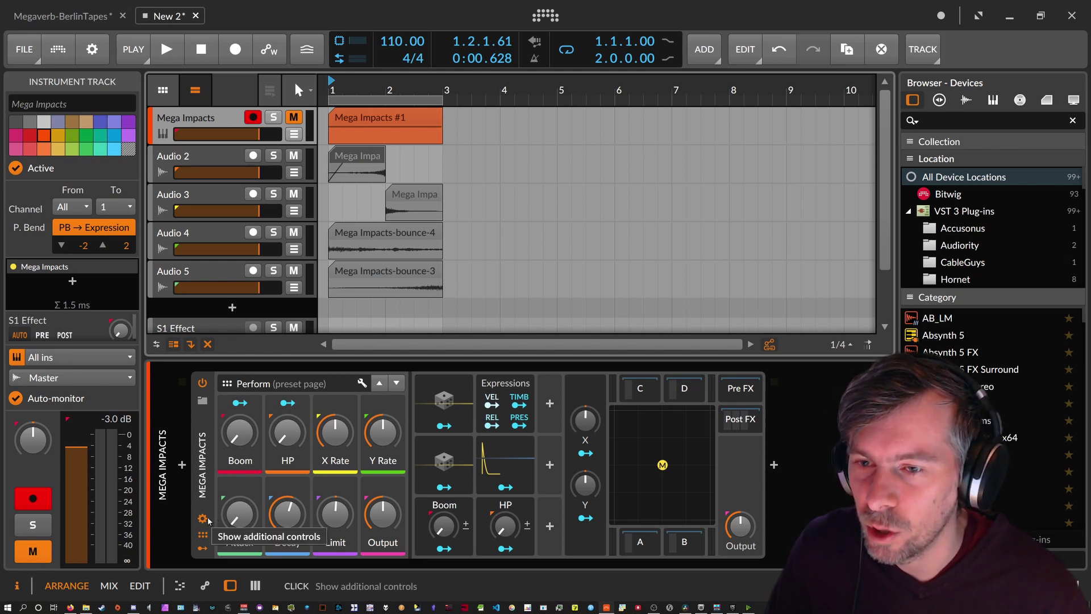
left_click(203, 490)
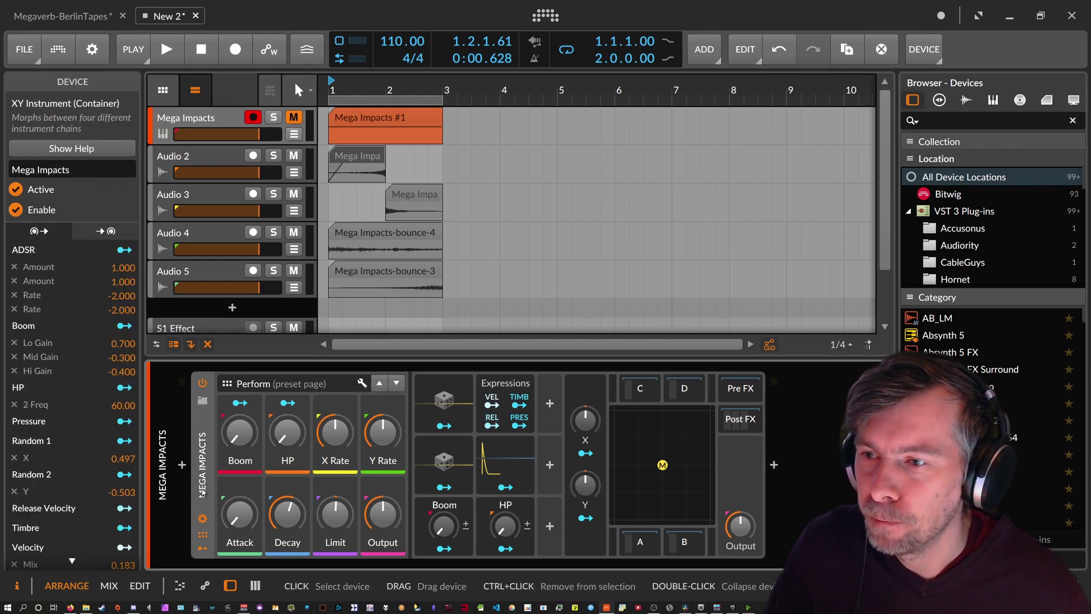
Select the bounced tracks Audio 2 through Audio 5 and delete them
left_click(204, 154)
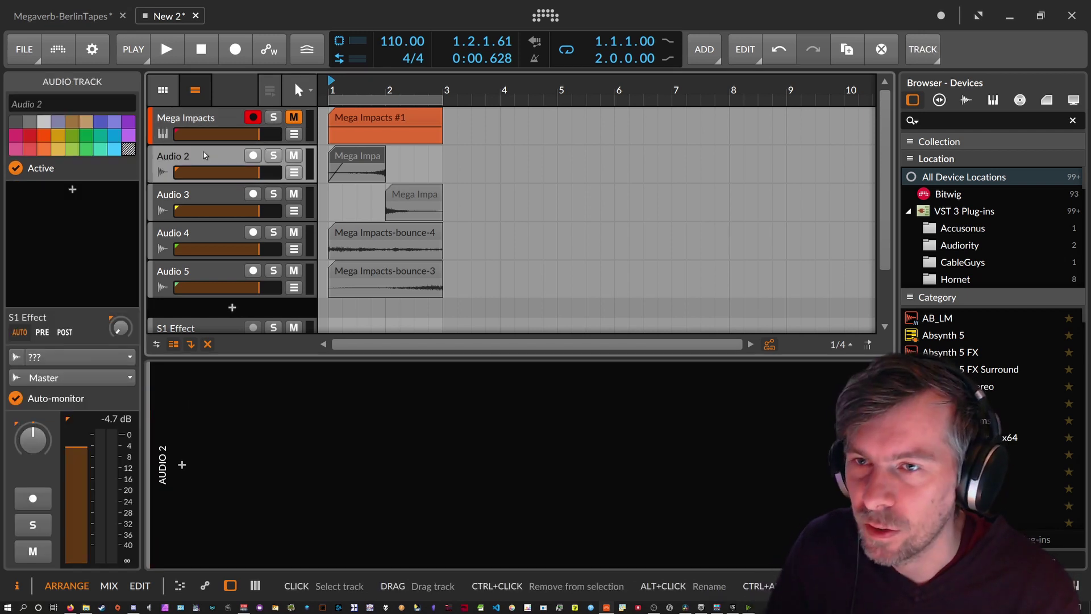
key("shift+Down")
key("shift+Down")
key("shift+Down")
key("Delete")
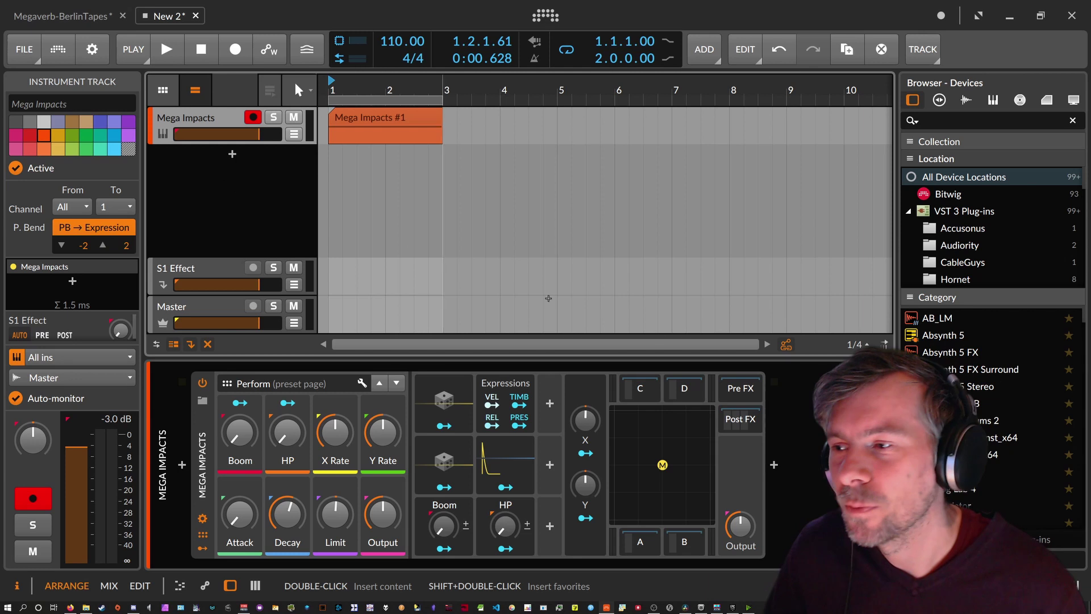
Add and remove an EQ+ device, then show the Mega Impacts XY Instrument's parameters
double_click(955, 420)
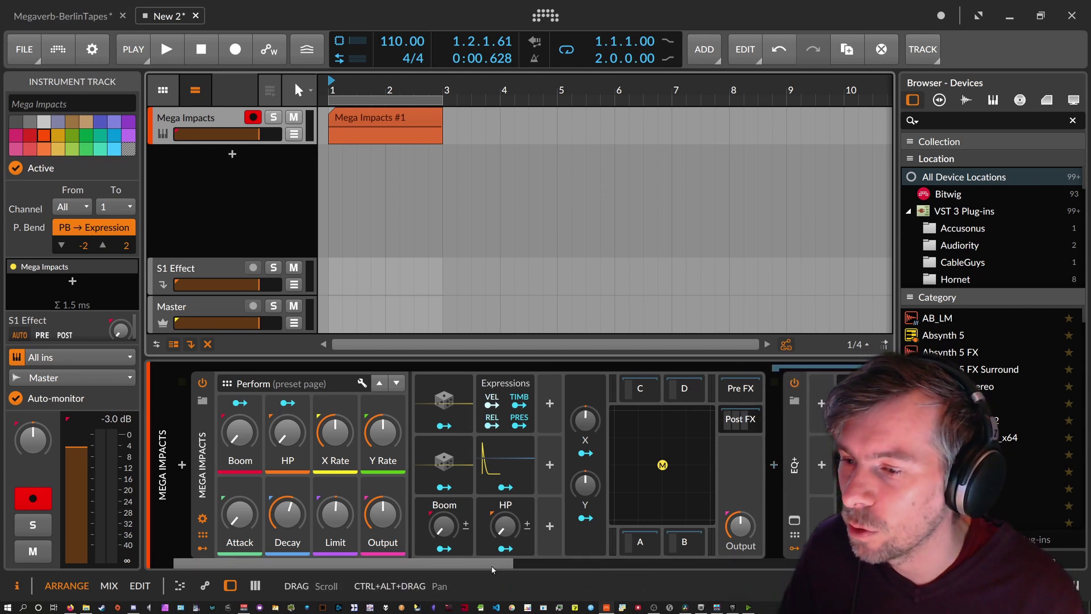
left_click_drag(666, 569, 487, 570)
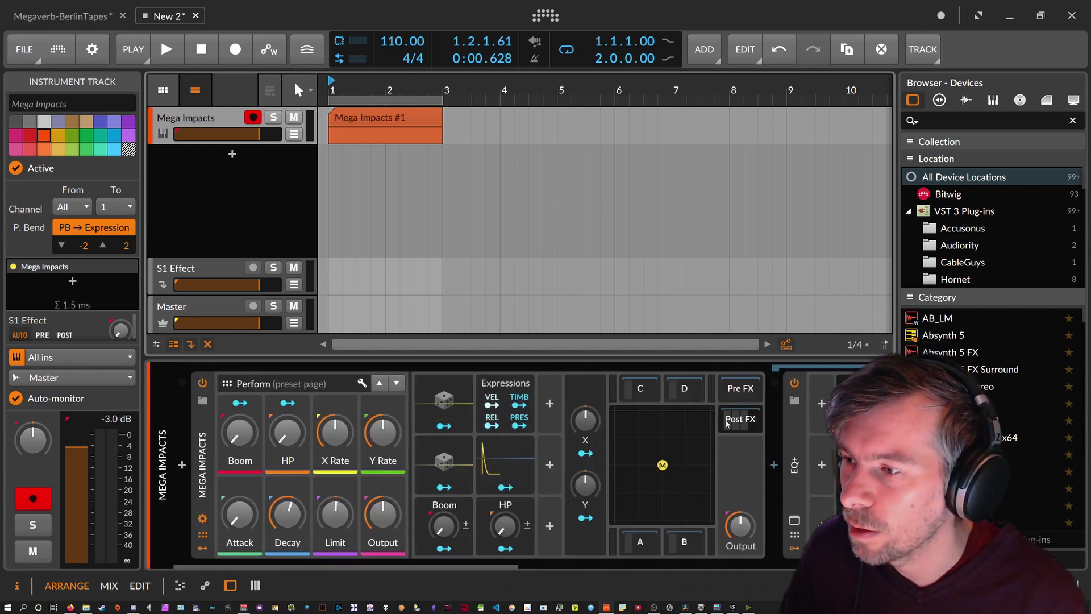
key("Delete")
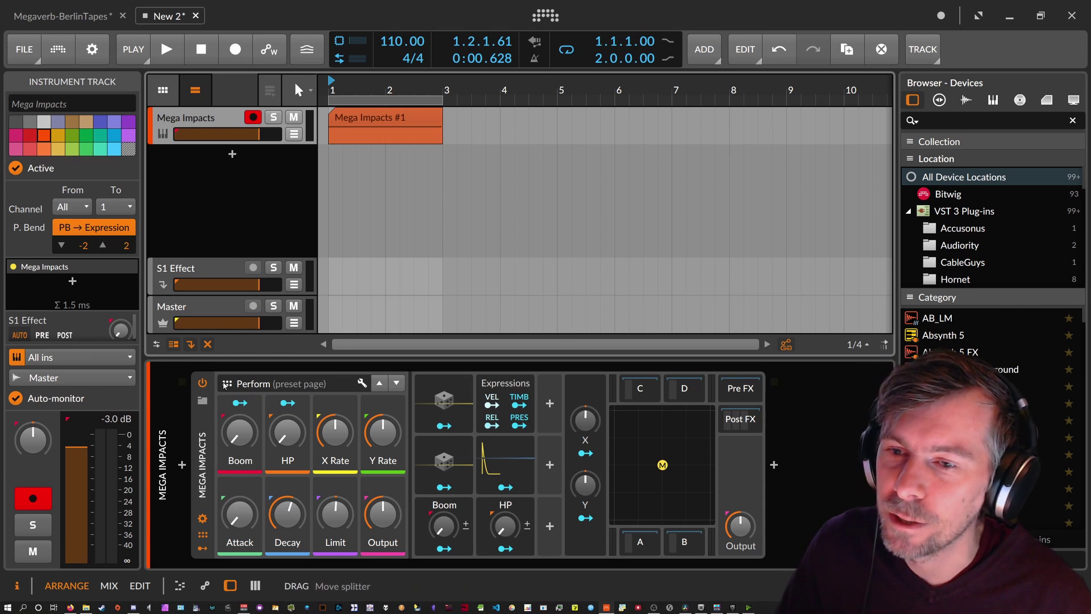
left_click(203, 432)
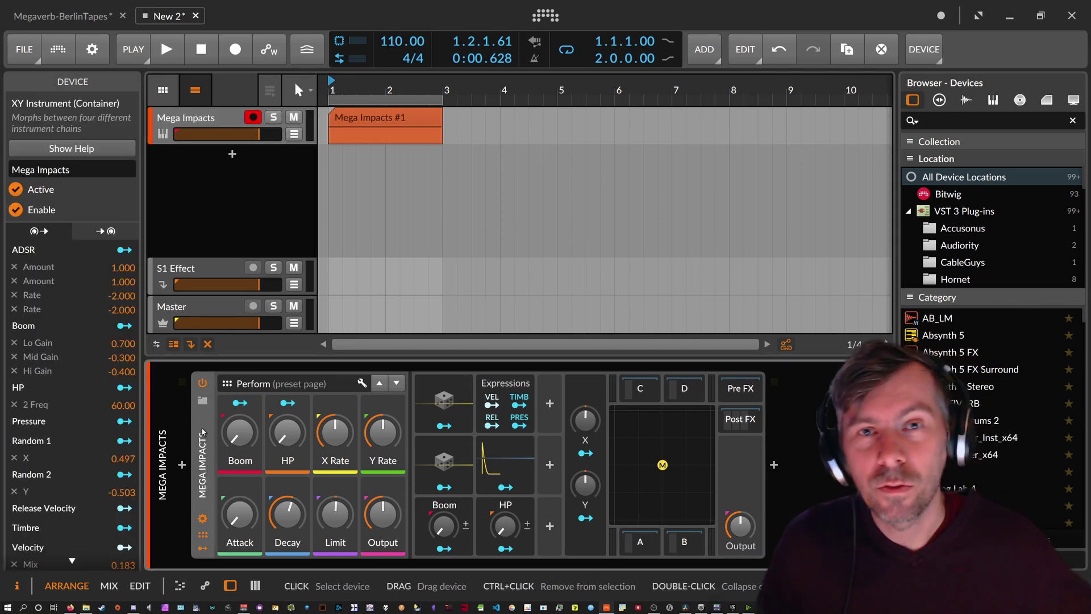